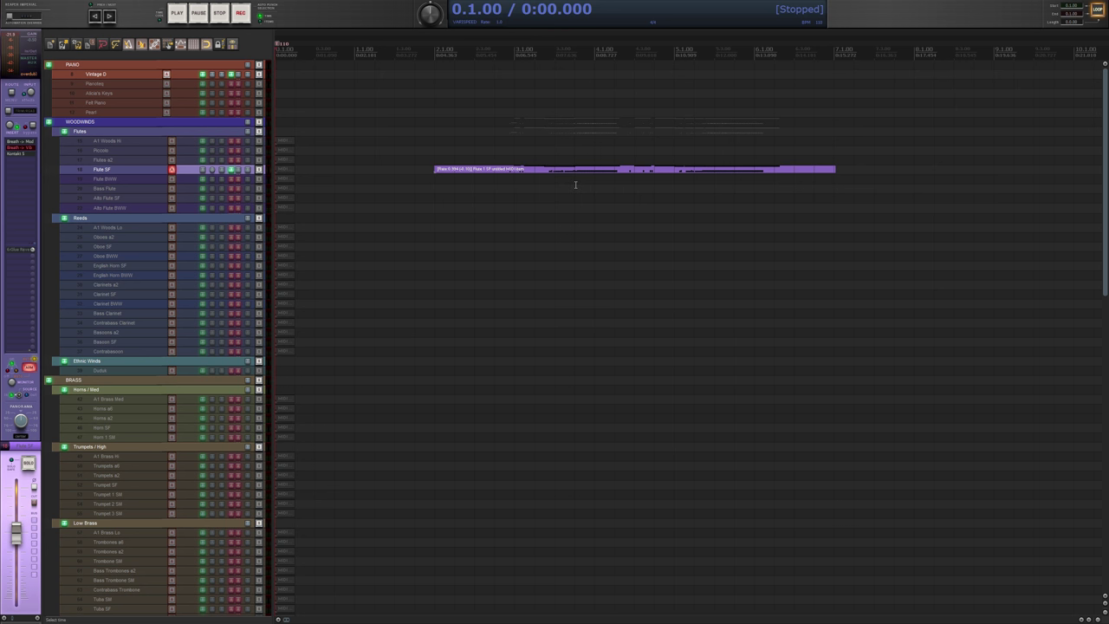
Scroll the track list past Woodwinds and Brass to the Strings folder and Sable violins.
scroll(171, 212, "down", 1)
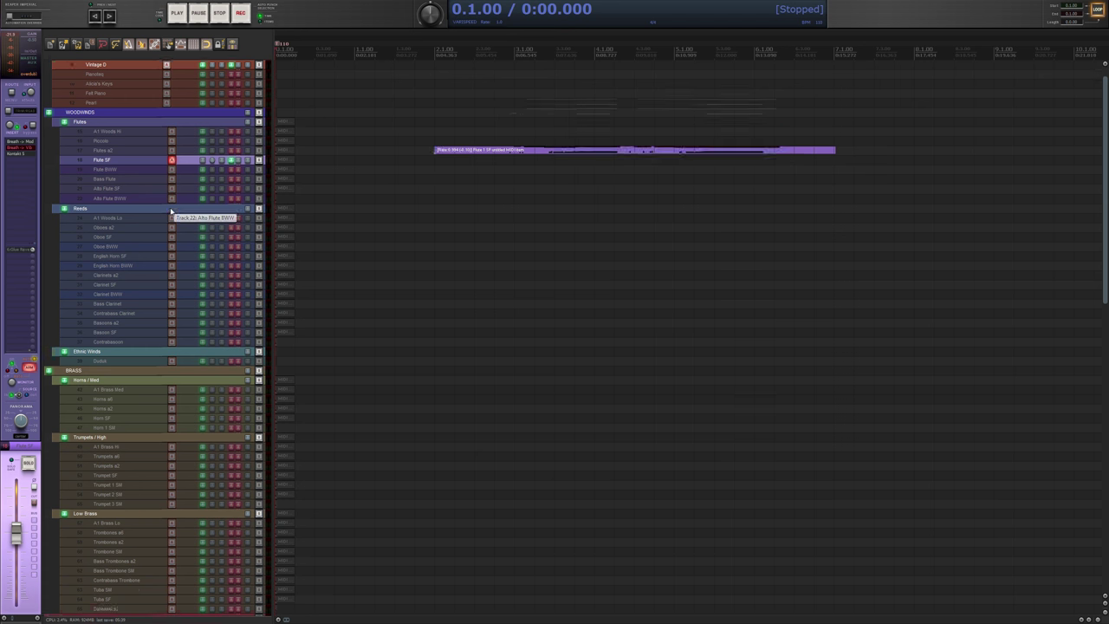
scroll(204, 224, "down", 3)
scroll(221, 284, "down", 10)
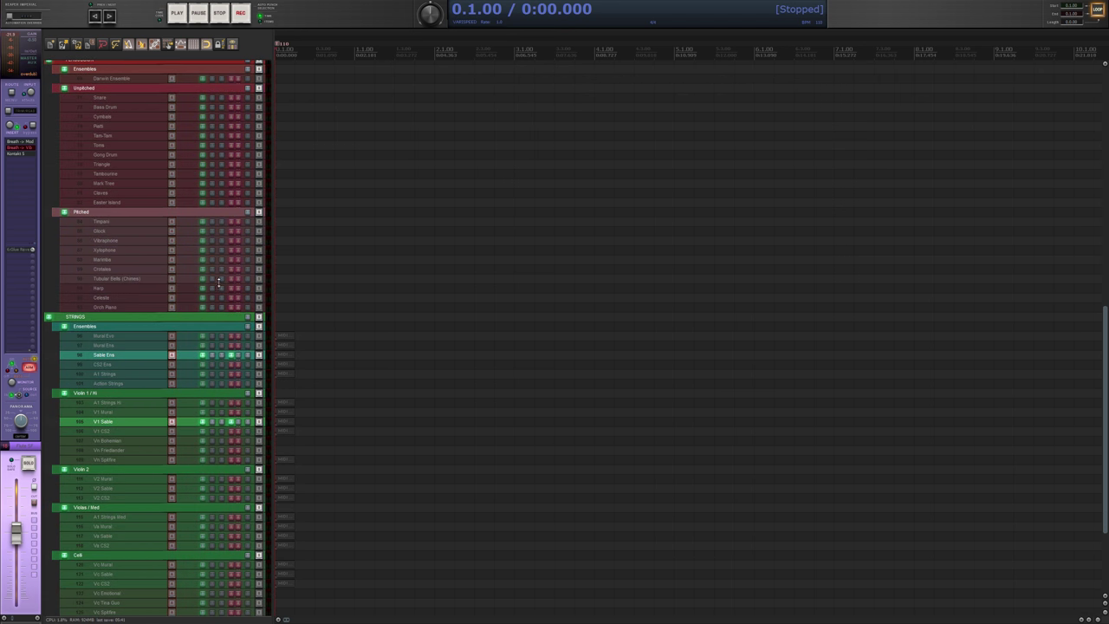
Arm V1 Sable, open its Kontakt rack and browse the four Sable violin palettes.
left_click(138, 425)
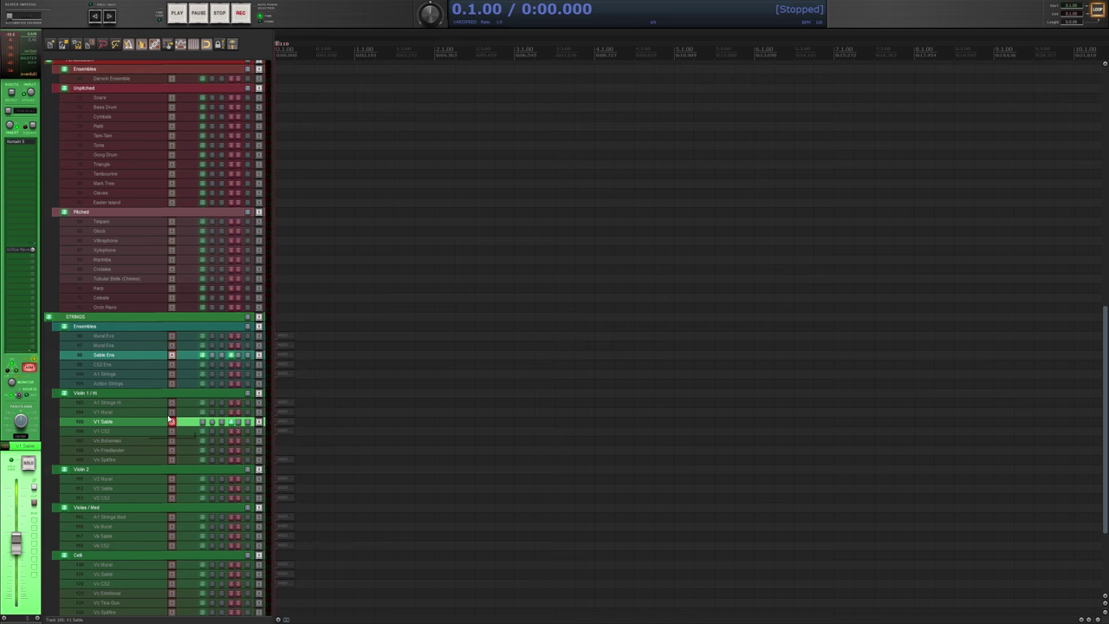
mouse_move(408, 56)
left_mouse_down()
mouse_move(760, 56)
mouse_move(628, 56)
left_mouse_up()
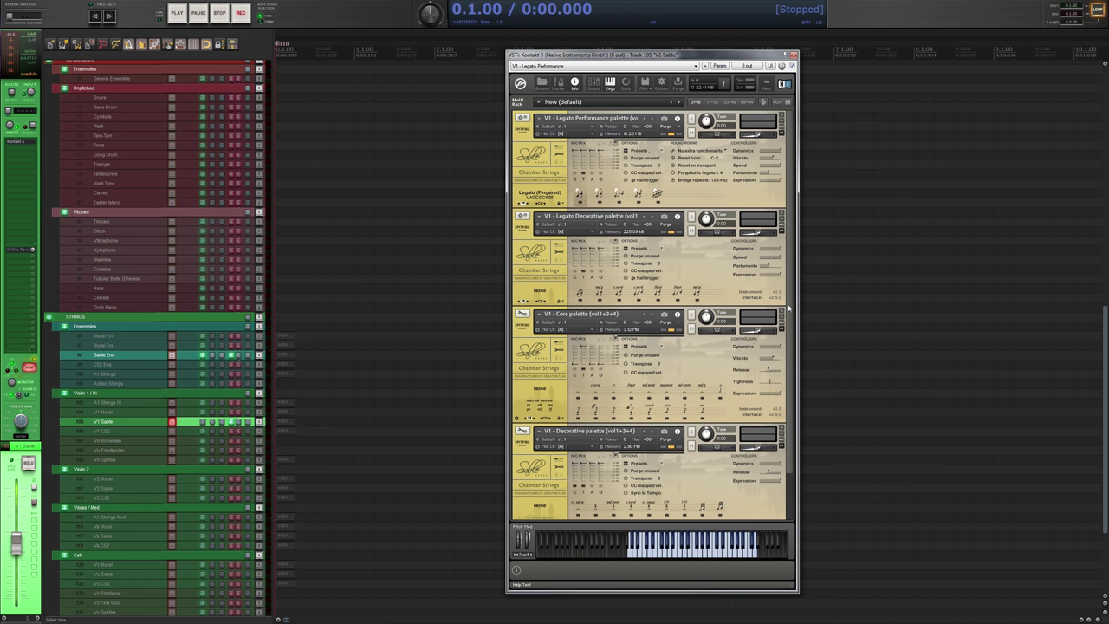
left_click_drag(790, 310, 801, 381)
scroll(763, 416, "up", 2)
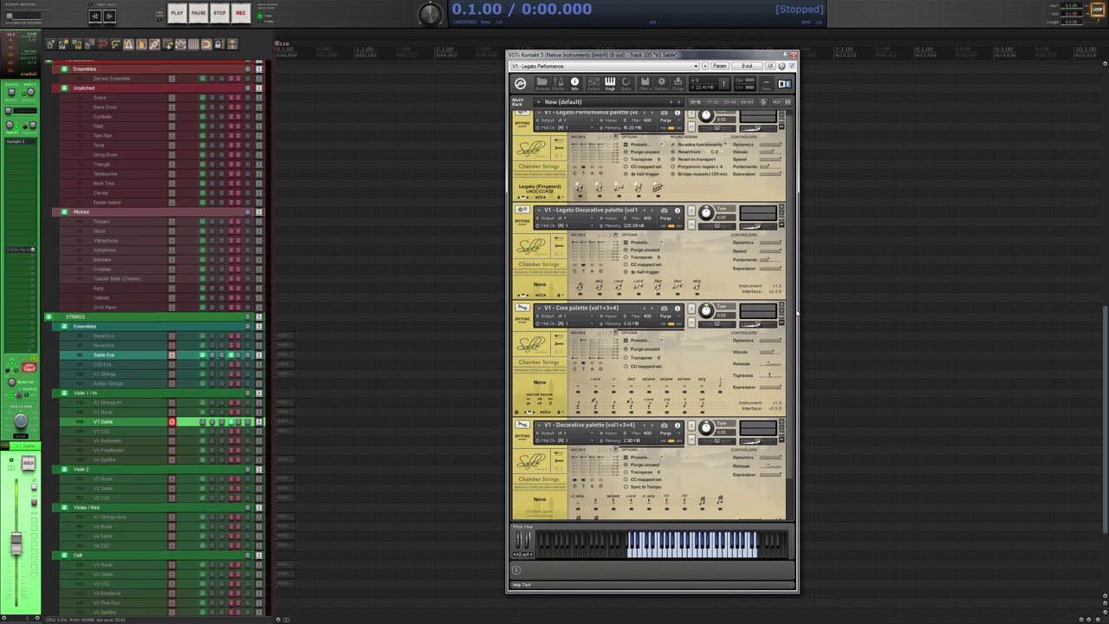
scroll(754, 451, "down", 2)
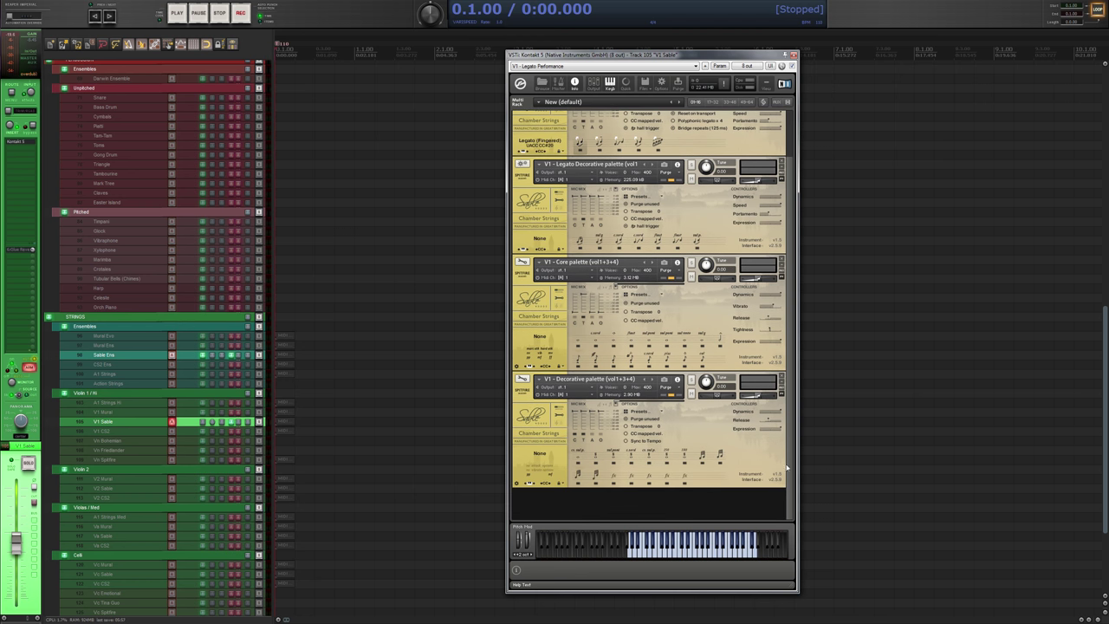
scroll(789, 468, "up", 2)
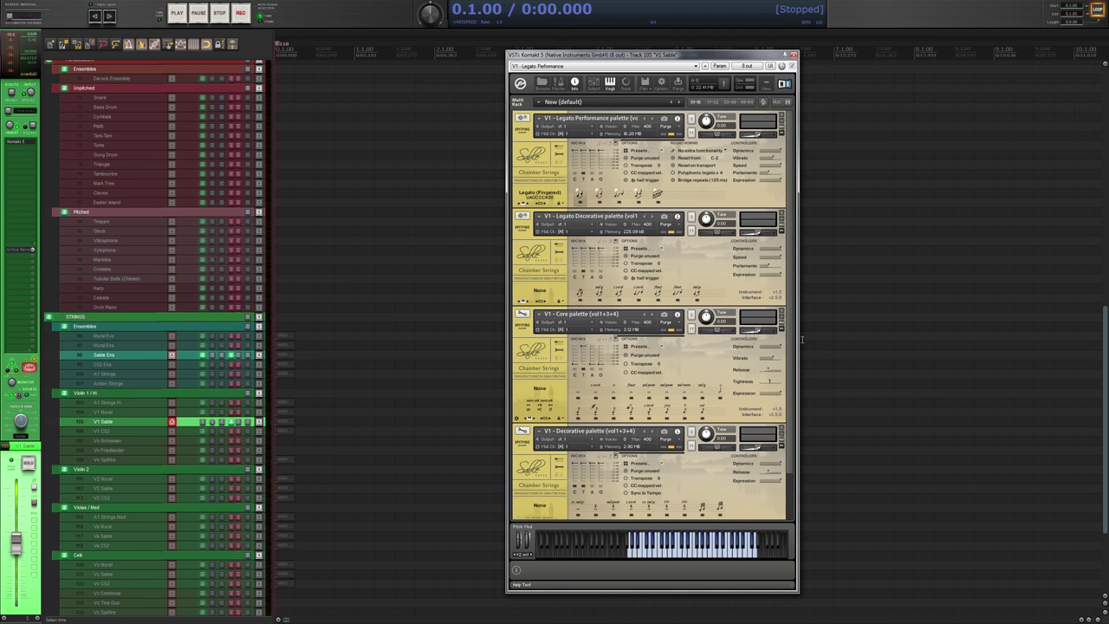
scroll(792, 343, "down", 2)
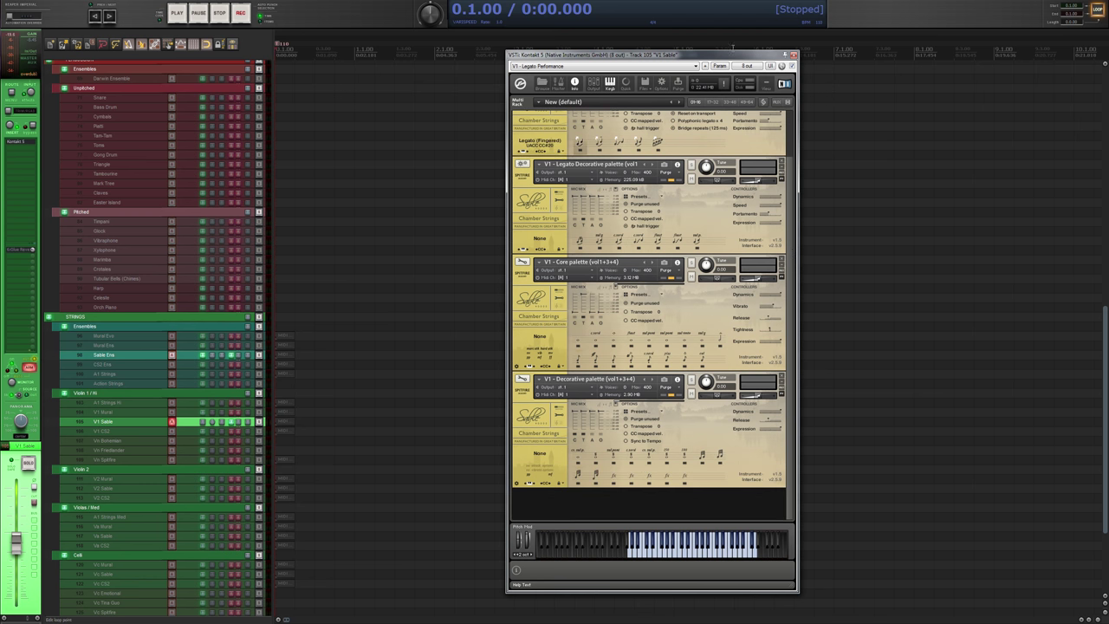
left_click_drag(665, 55, 405, 57)
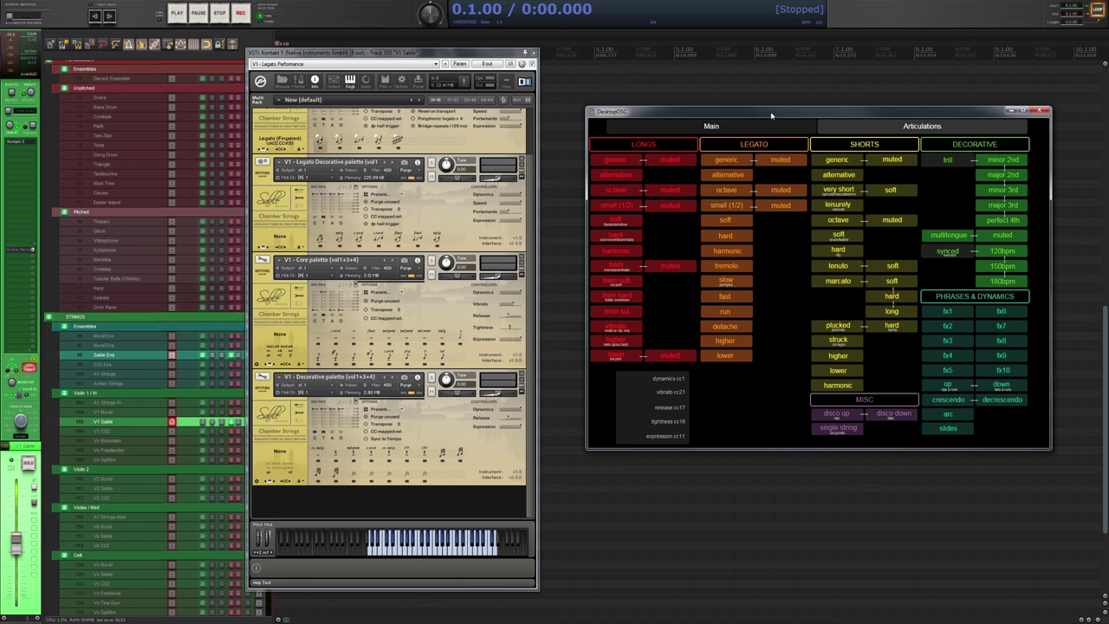
left_click_drag(791, 116, 1108, 117)
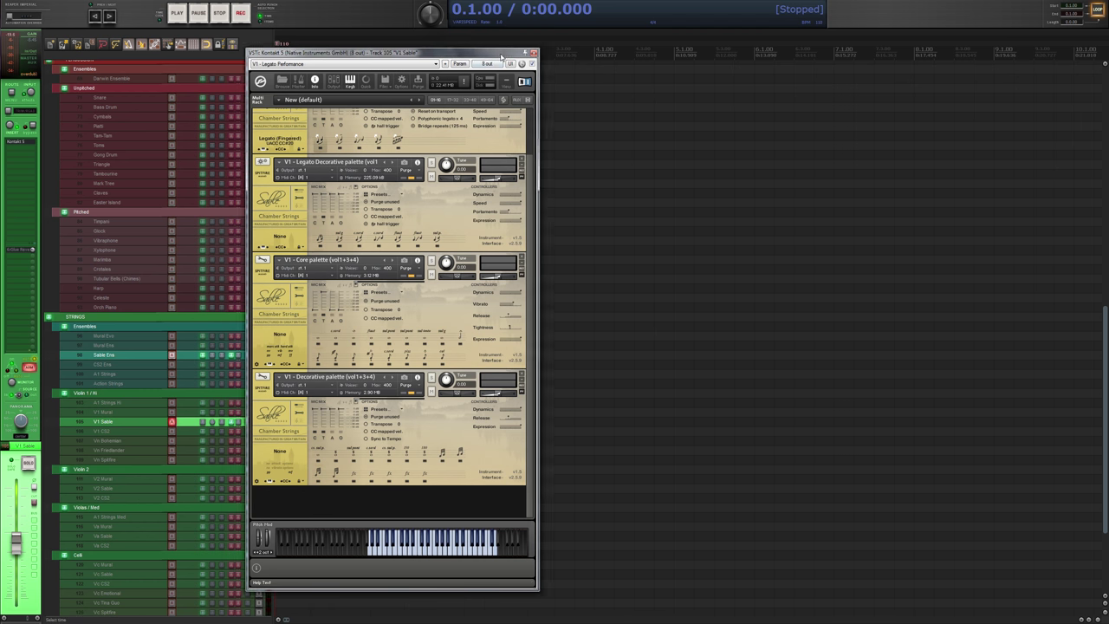
left_click_drag(501, 56, 600, 51)
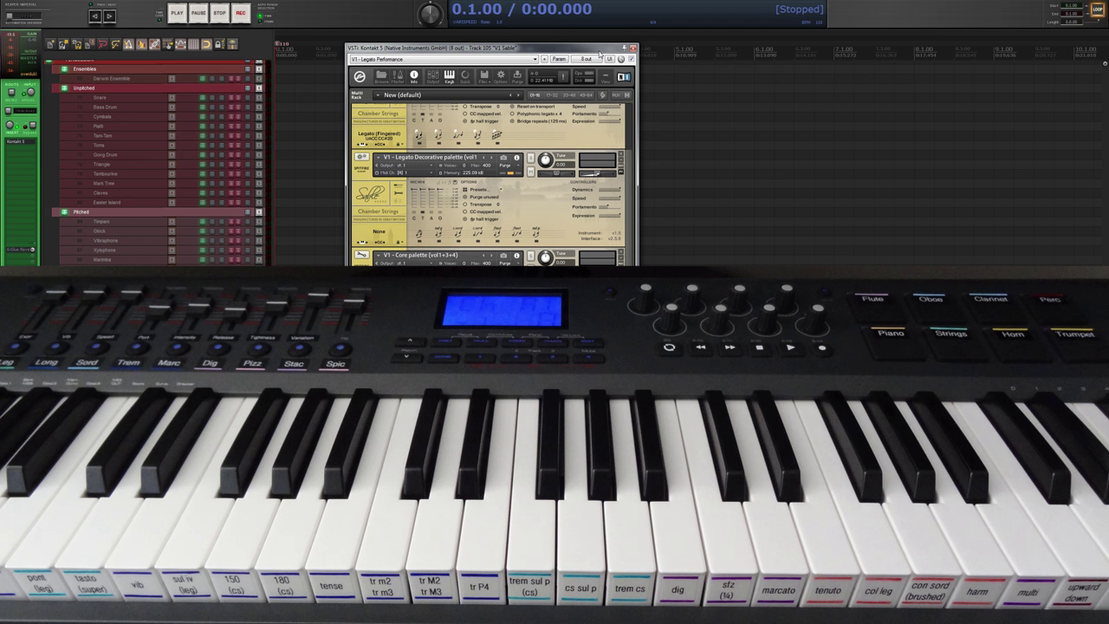
Move Kontakt to the right edge and re-arm the V1 Sable track for recording.
left_click_drag(565, 54, 1005, 56)
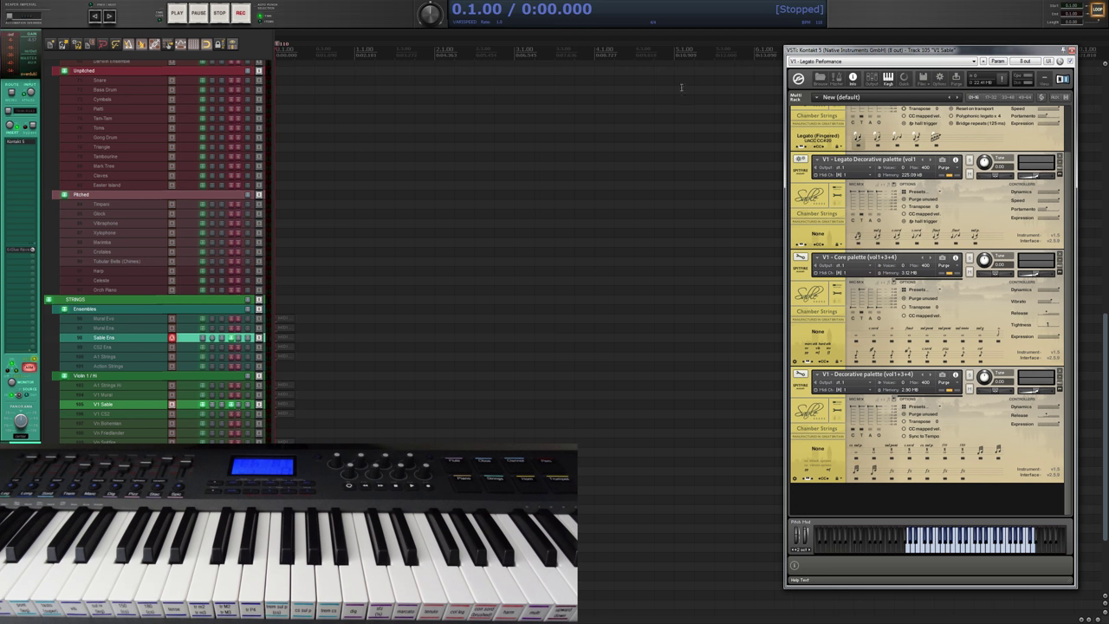
left_click(141, 404)
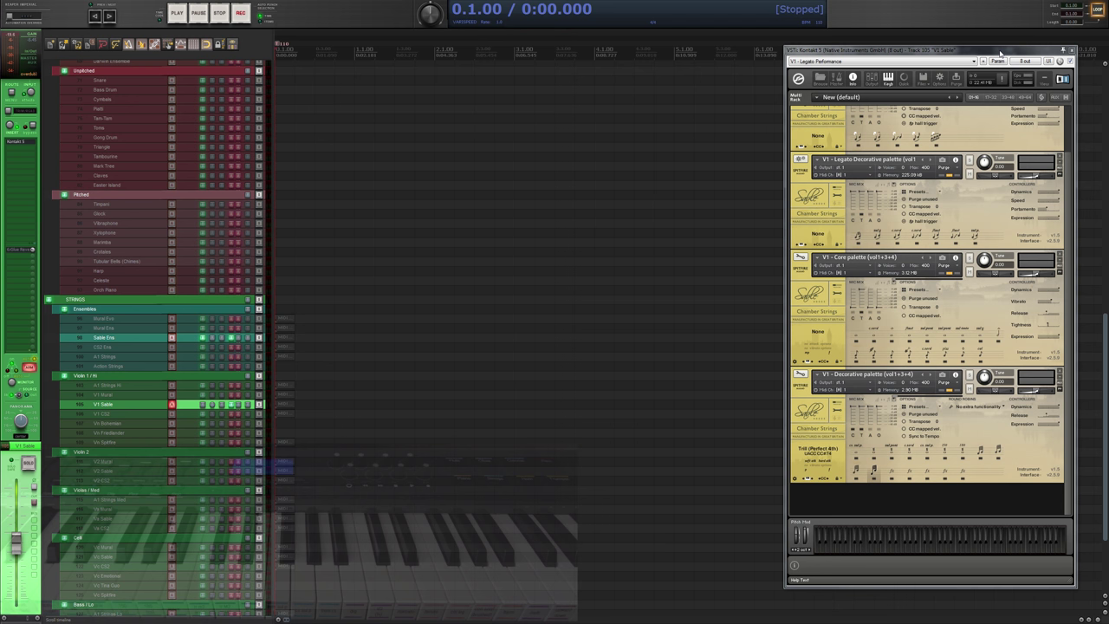
Arrange Bome MIDI Translator Pro beside Kontakt and test the Alt and right Shift modifiers.
left_click_drag(1001, 54, 417, 82)
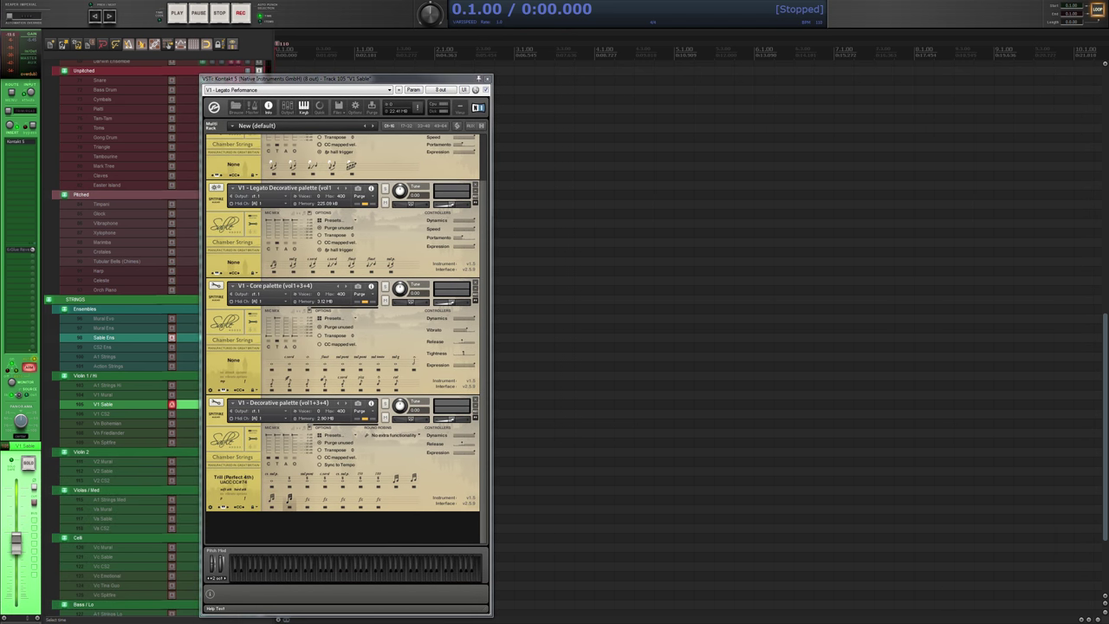
key("alt+Tab")
left_click_drag(664, 111, 620, 89)
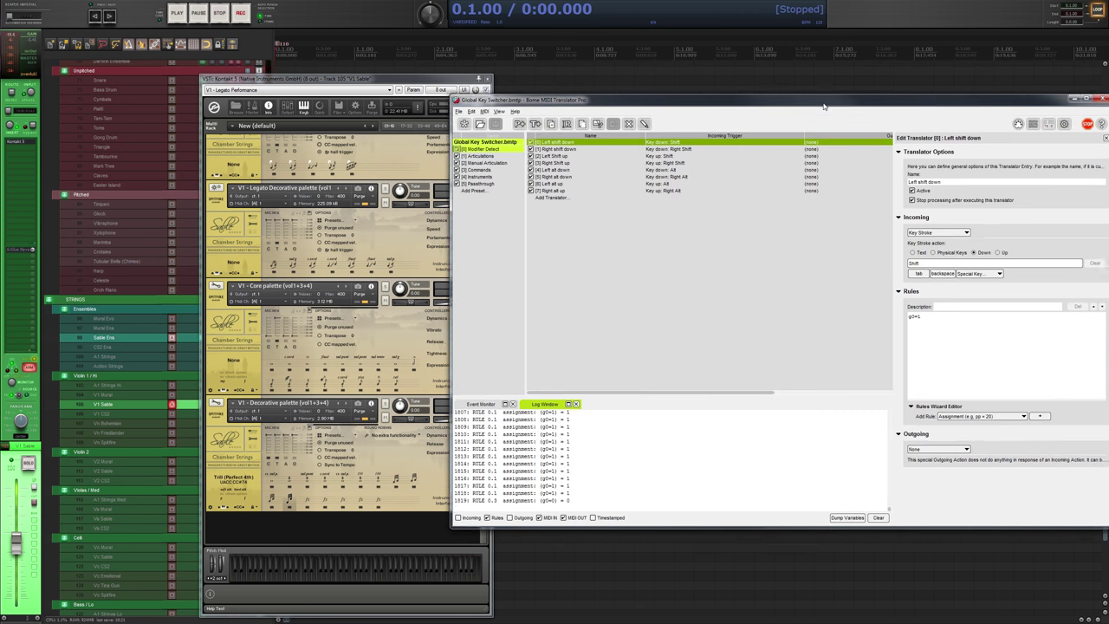
left_click_drag(305, 78, 222, 81)
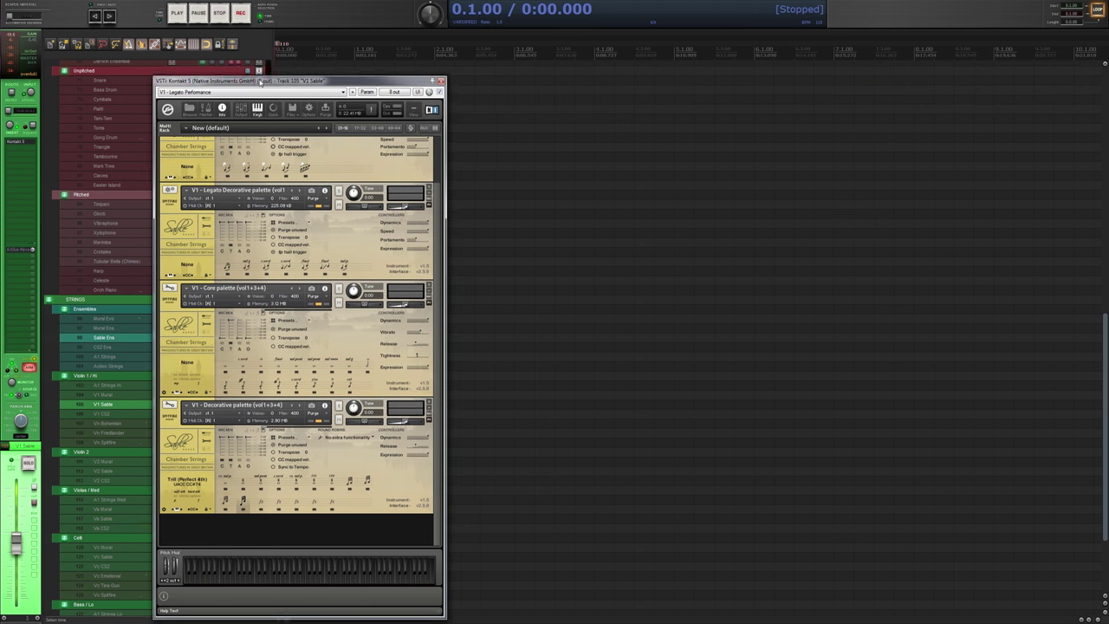
key("alt+Tab")
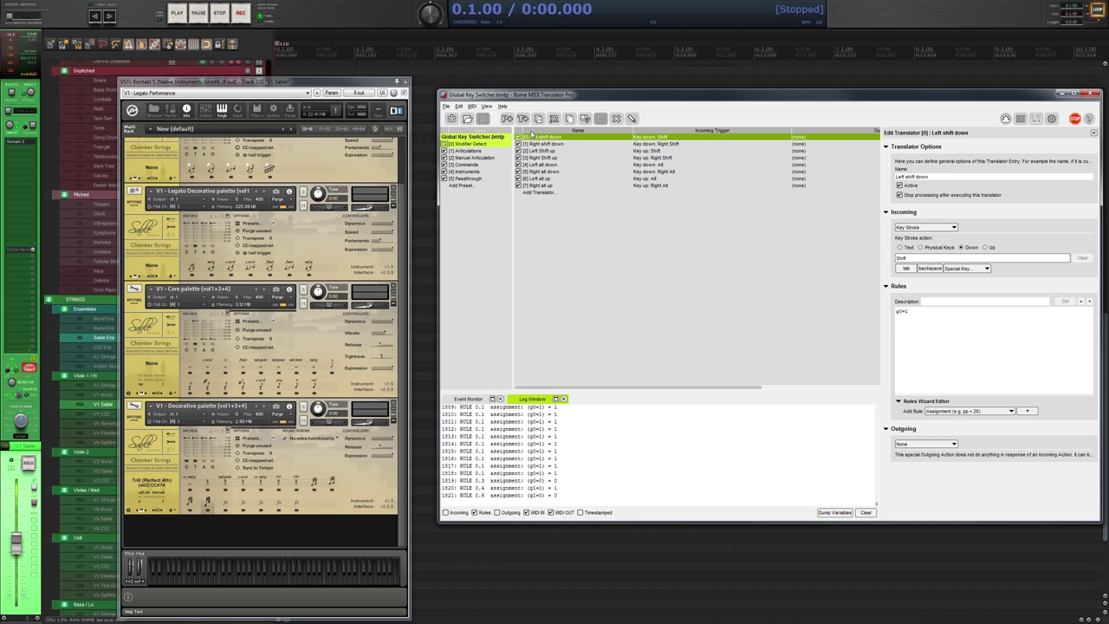
mouse_move(469, 144)
key("Shift_R")
Inspect the Modifier Detect preset's Right shift down, Left Shift up and Left alt down translators.
left_click(476, 144)
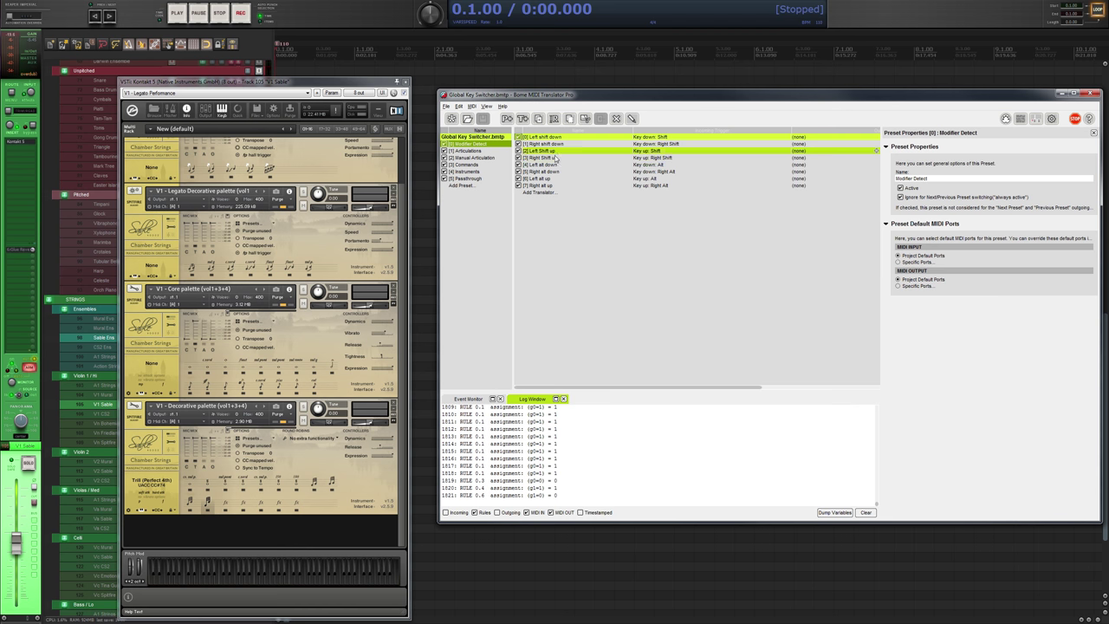
left_click(552, 145)
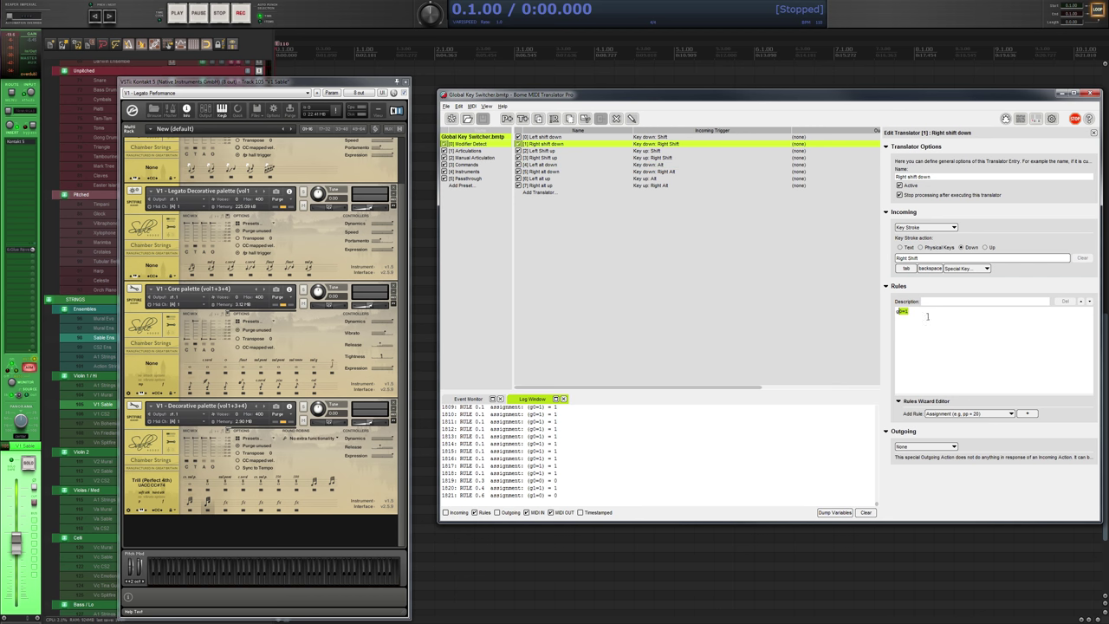
left_click(539, 151)
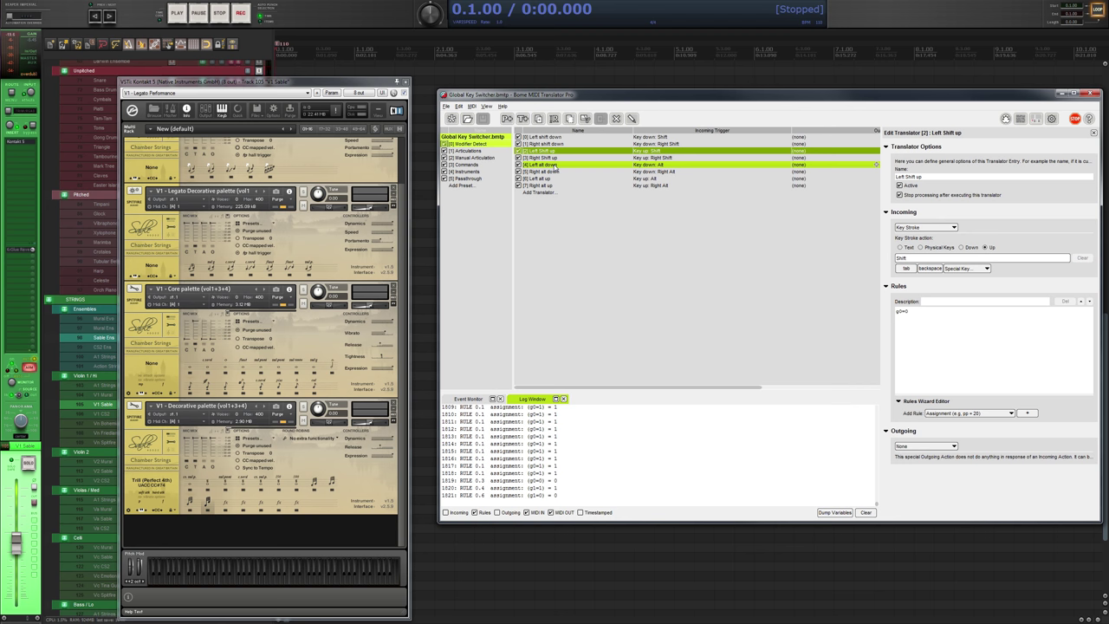
left_click(556, 166)
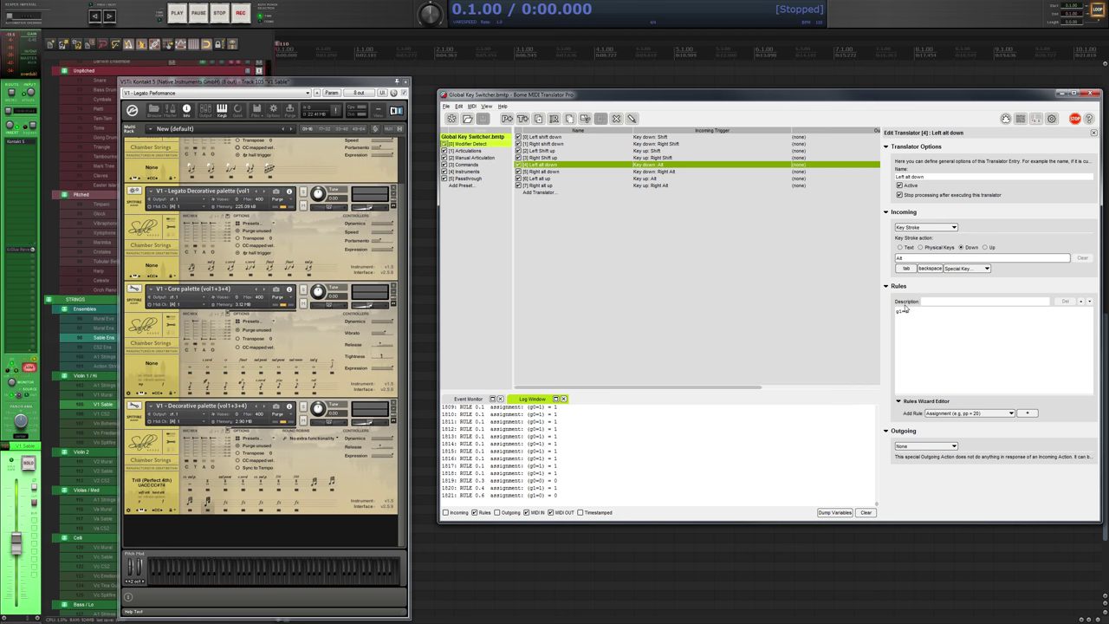
Show the Articulations preset and open the C2 Legato fast translator's rule for editing.
left_click(468, 151)
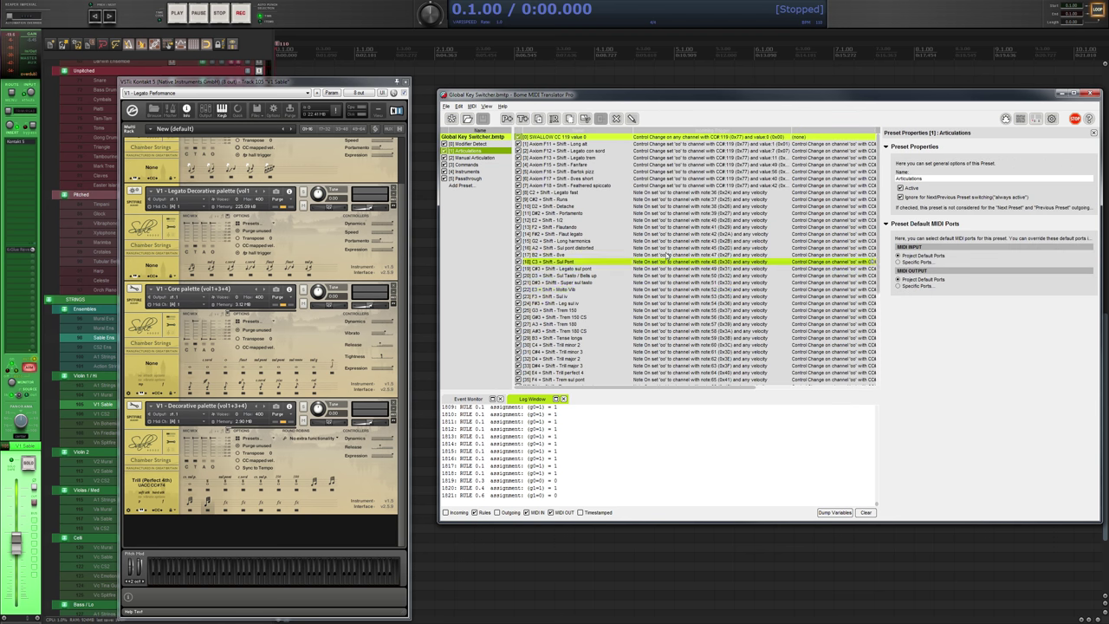
left_click_drag(667, 257, 705, 227)
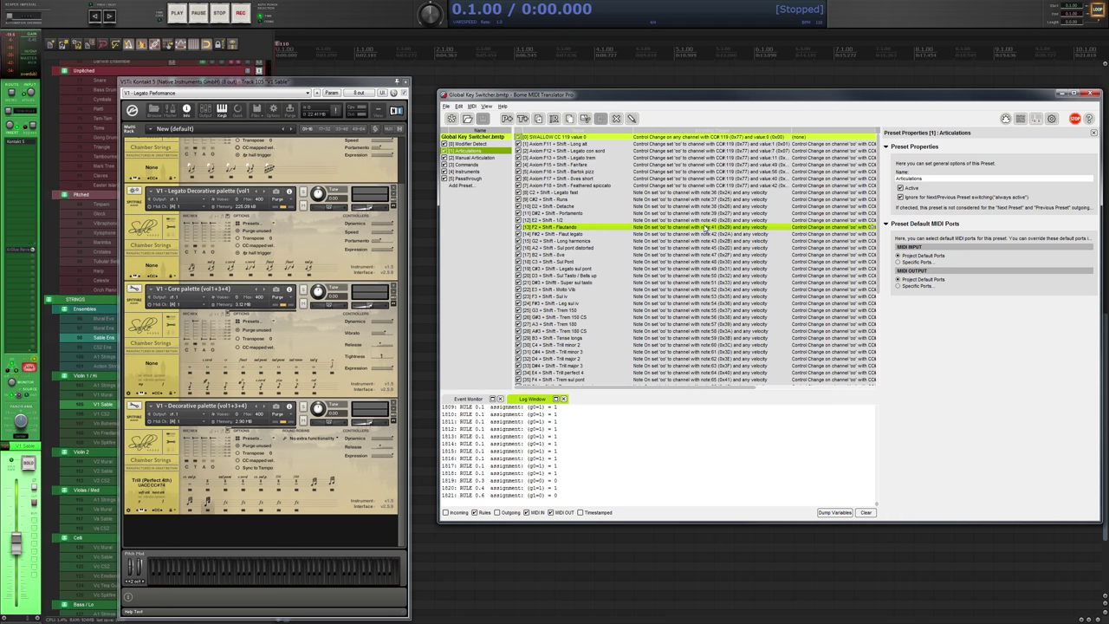
mouse_move(705, 228)
left_mouse_down()
mouse_move(880, 213)
mouse_move(707, 193)
left_mouse_up()
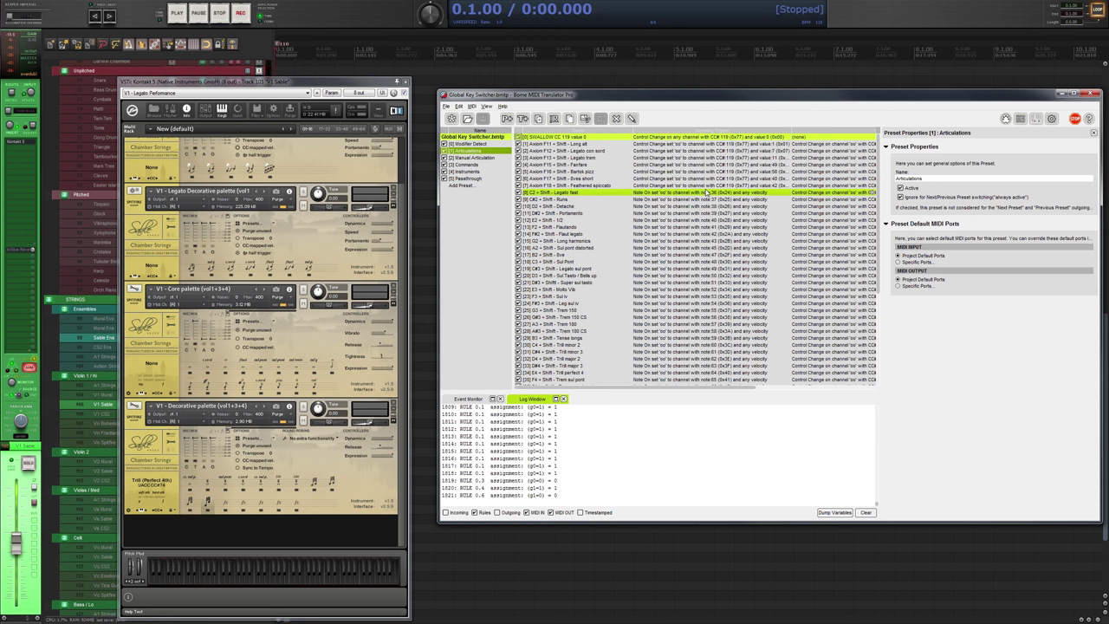
left_click_drag(707, 193, 669, 204)
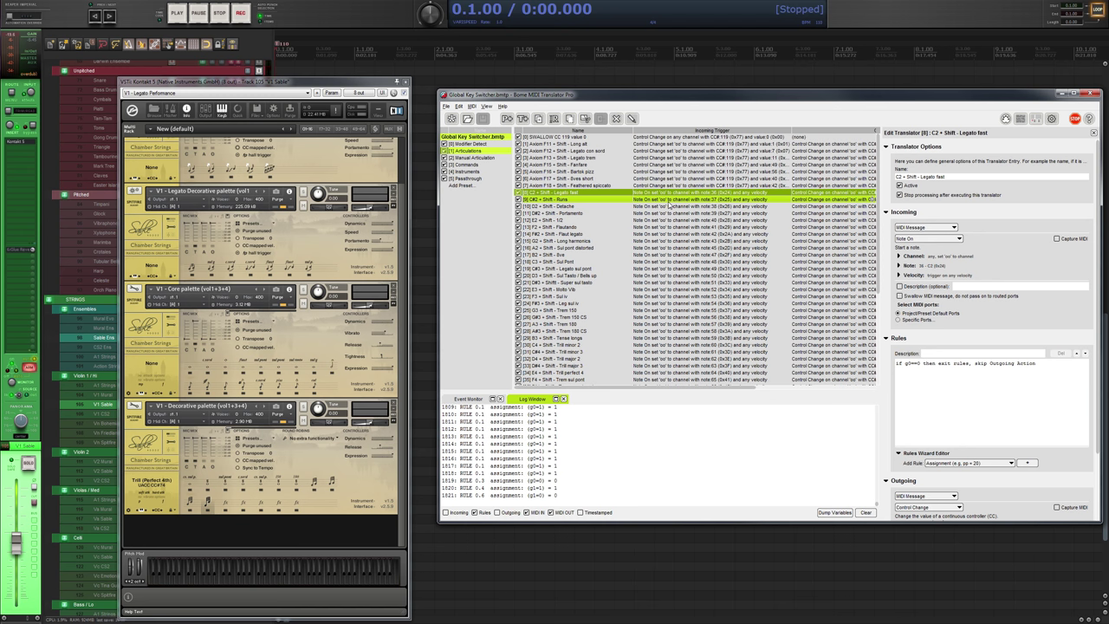
left_click_drag(669, 205, 667, 329)
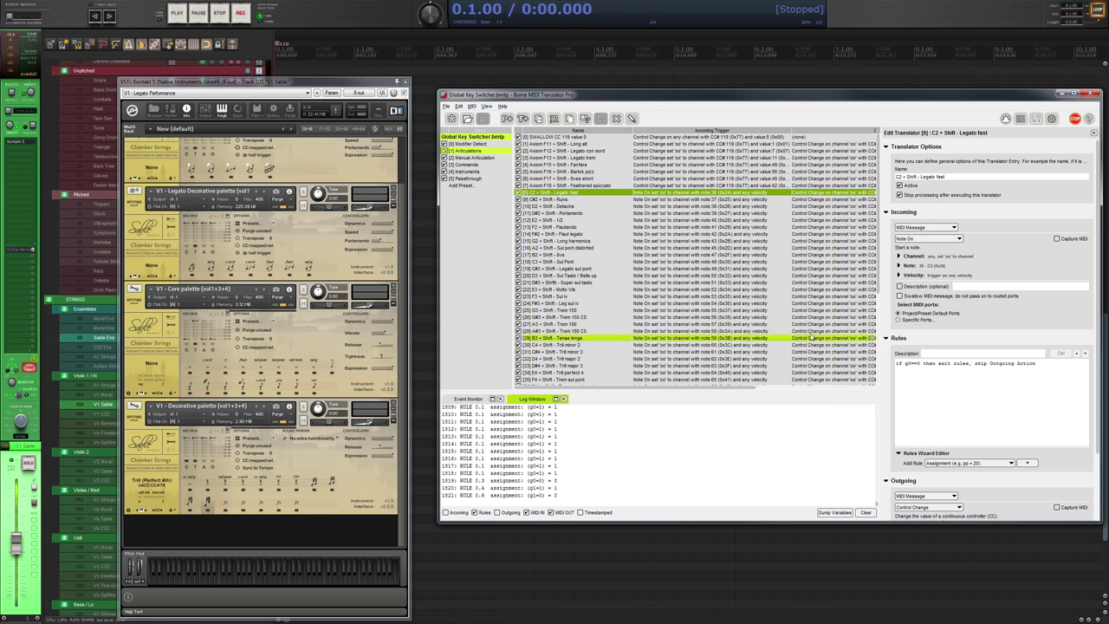
left_click(911, 364)
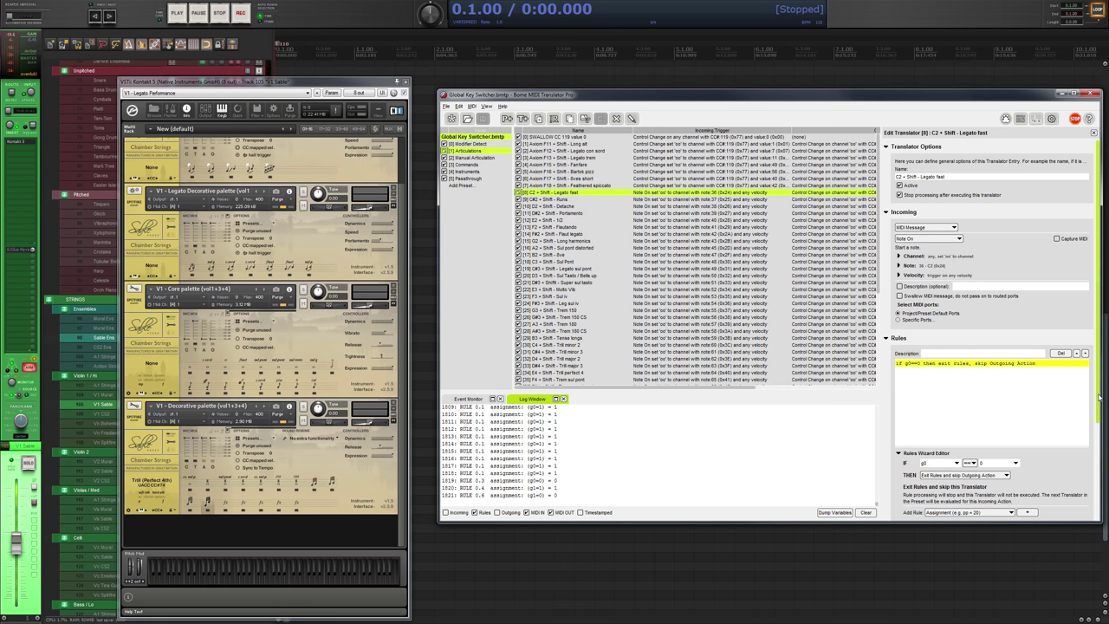
left_click_drag(1099, 397, 1090, 491)
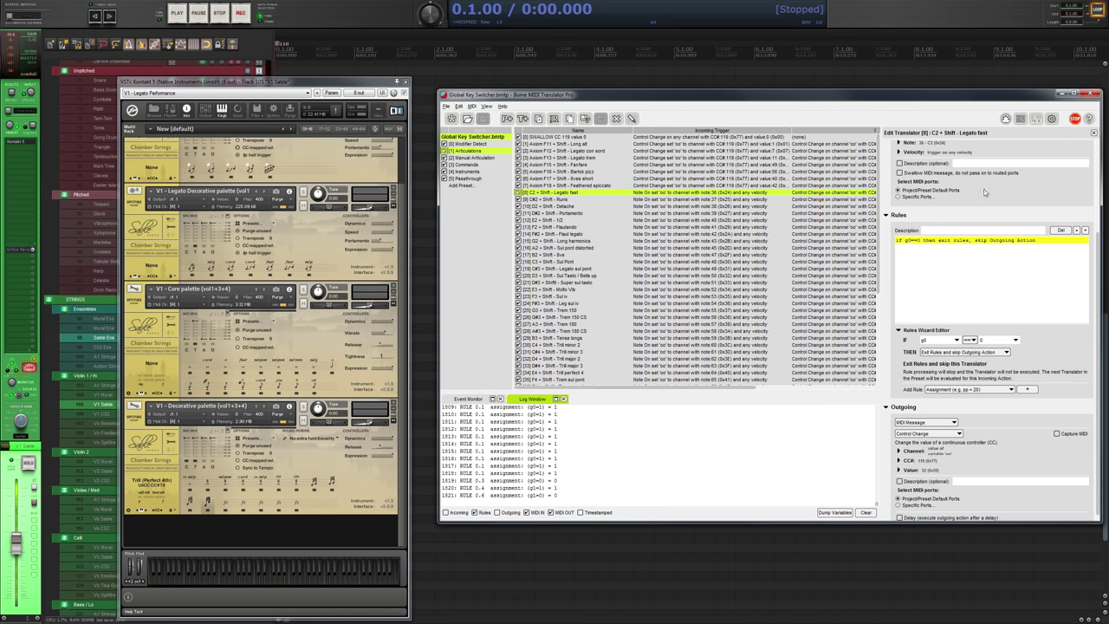
Scroll the translator list and select the D3 + Shift Sul Tasto / Bells up translator.
mouse_move(841, 99)
left_mouse_down()
mouse_move(870, 110)
mouse_move(846, 100)
left_mouse_up()
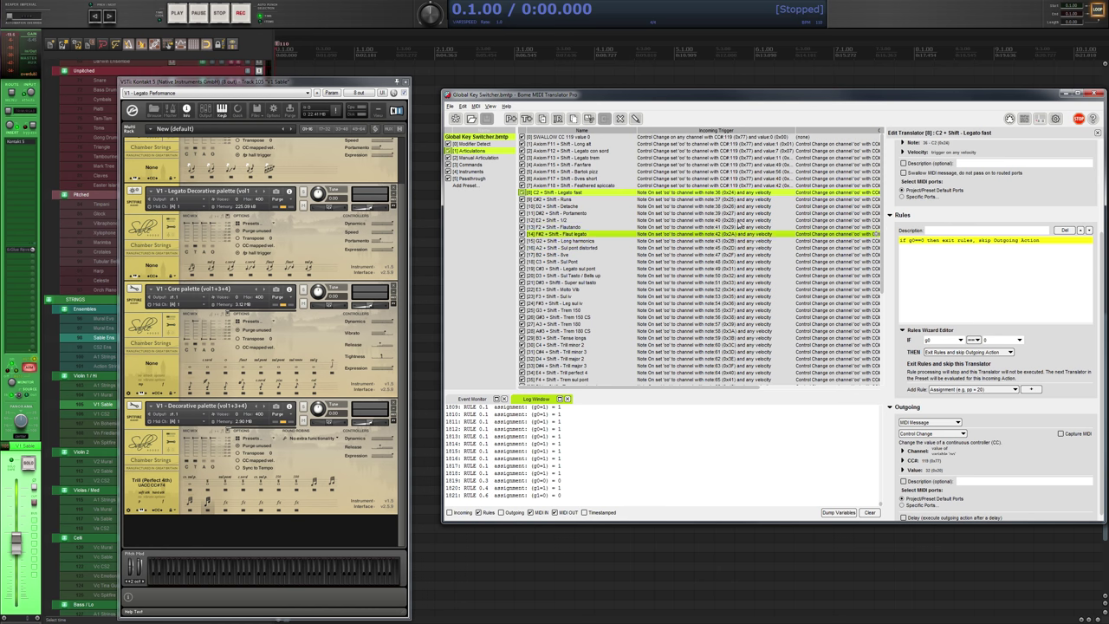
scroll(651, 329, "down", 7)
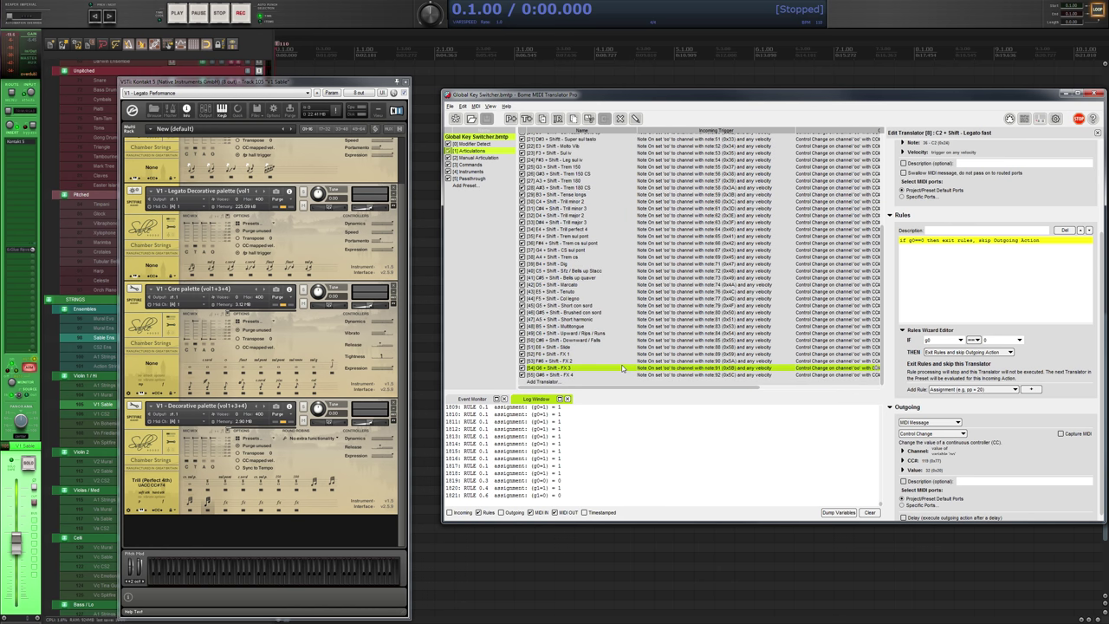
scroll(606, 243, "up", 3)
scroll(598, 225, "up", 4)
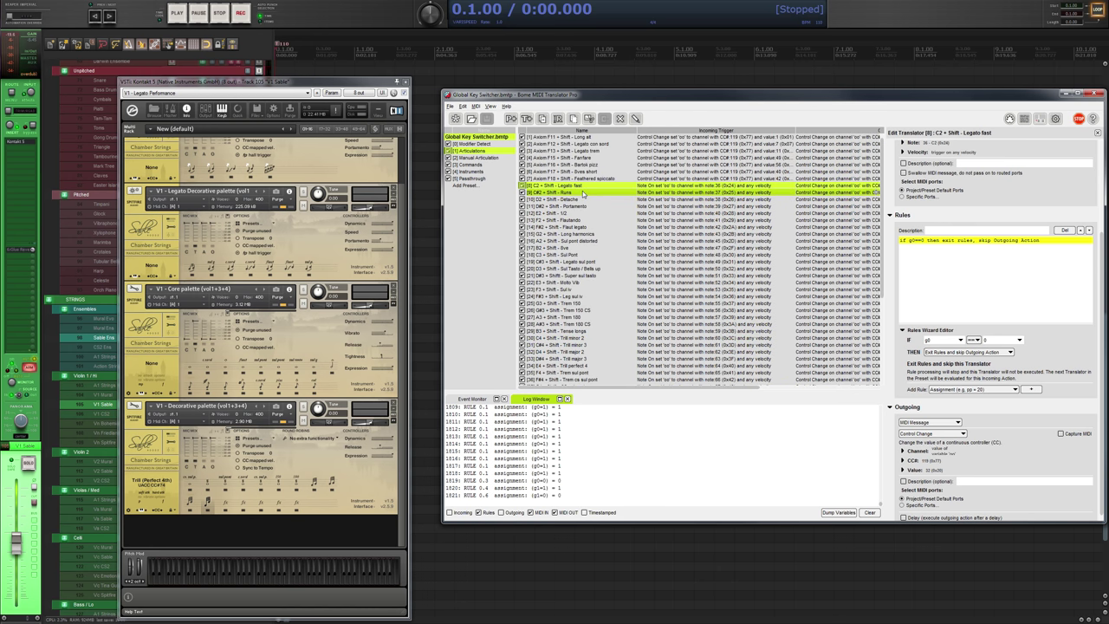
left_click(679, 269)
scroll(679, 276, "up", 1)
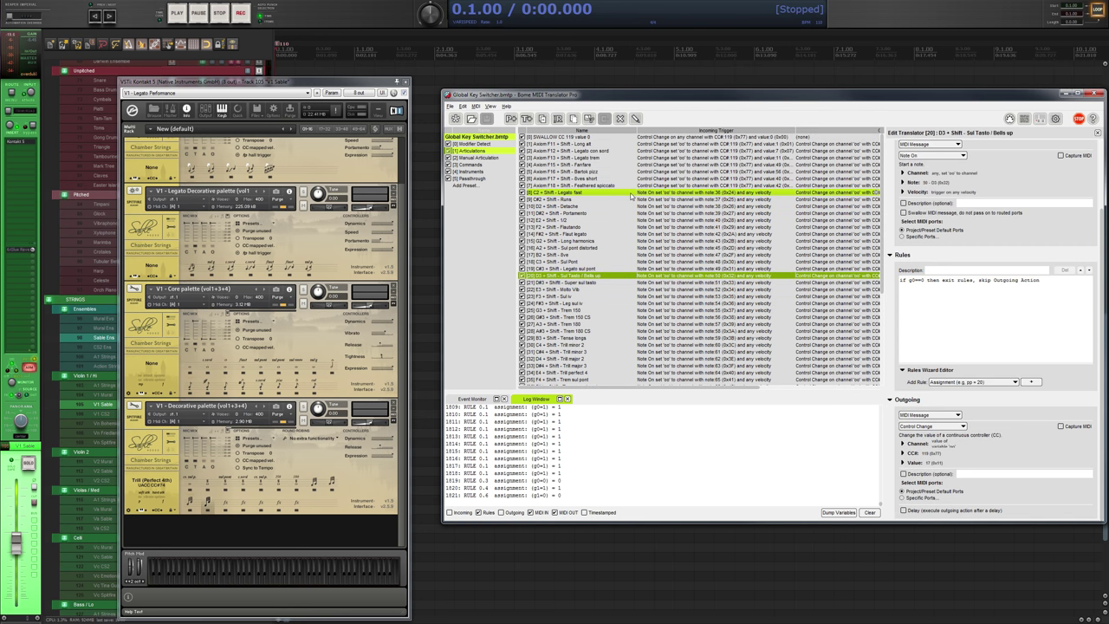
Inspect the Axiom F11 Long alt, Bartok pizz and D#2 Portamento translators.
left_click(582, 144)
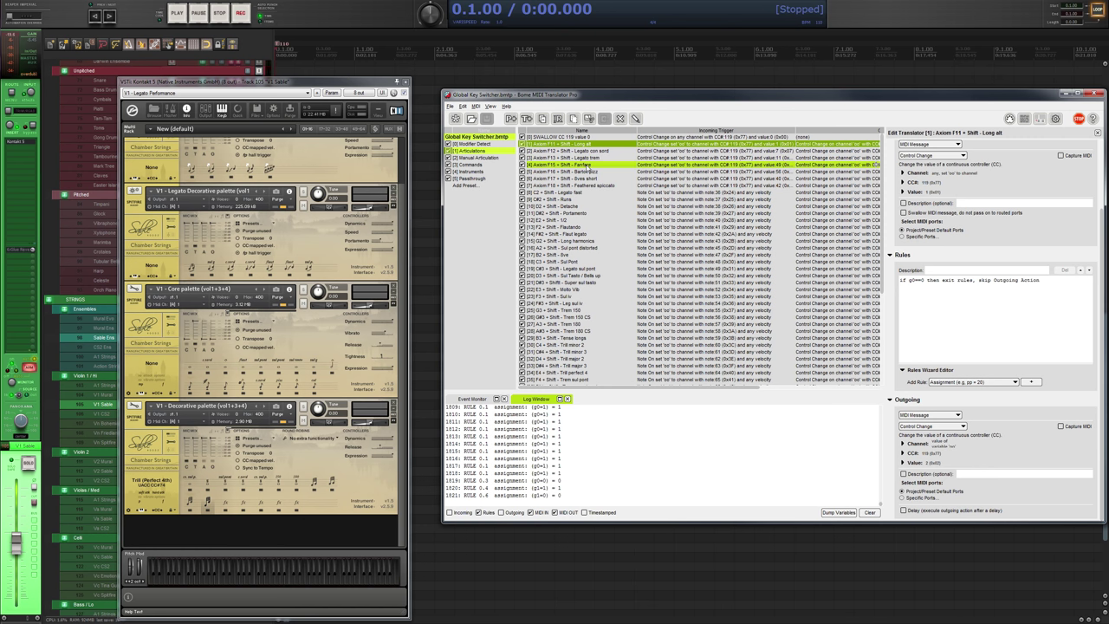
left_click(590, 172)
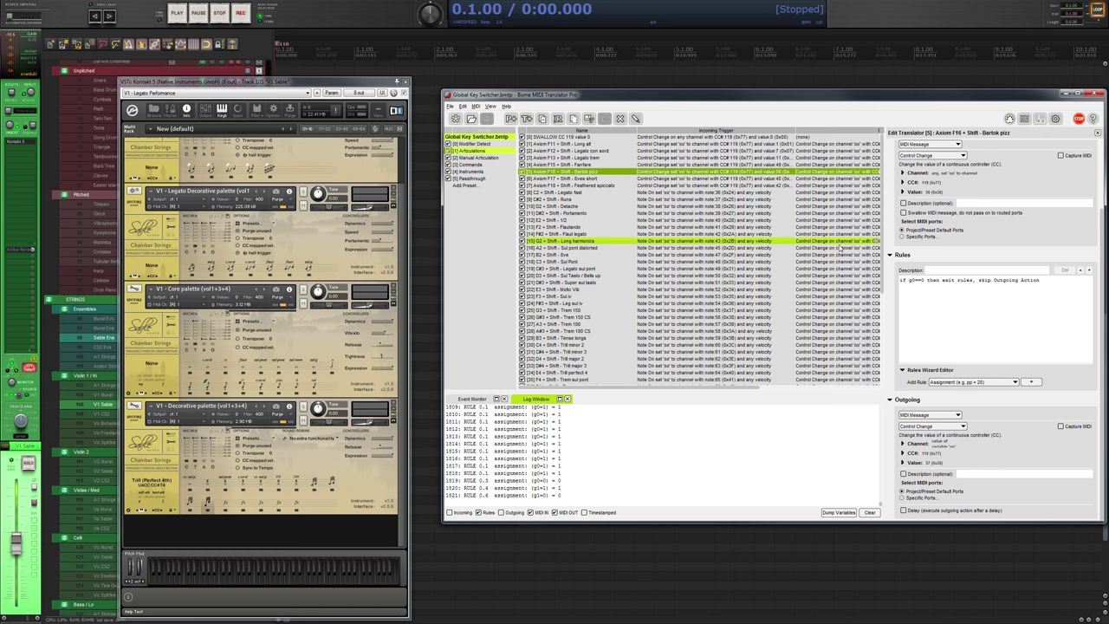
left_click(659, 212)
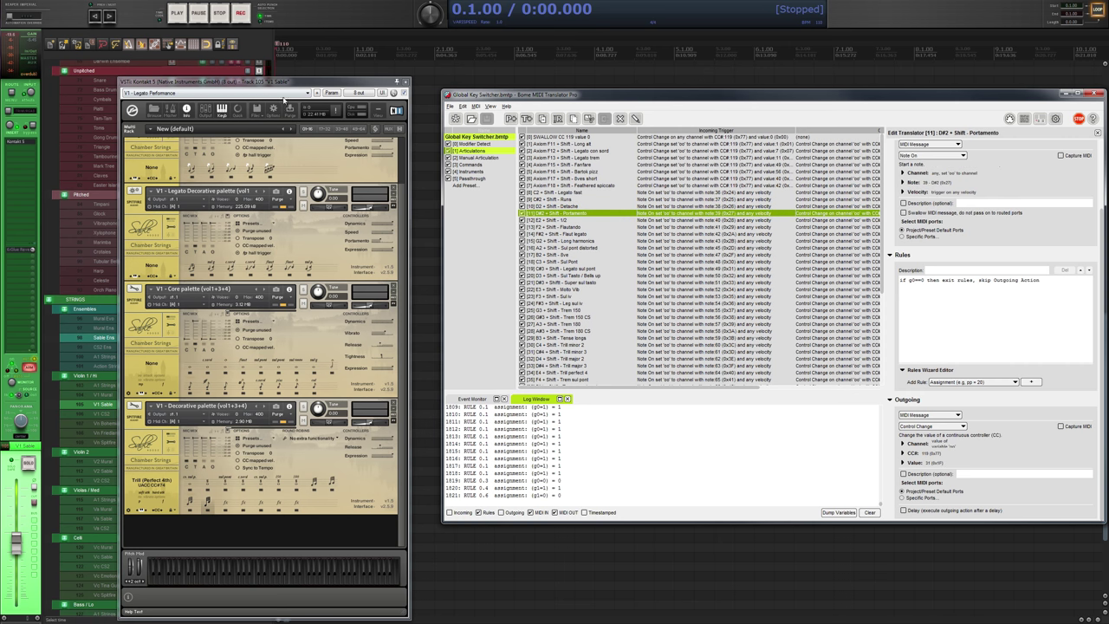
scroll(598, 208, "down", 2)
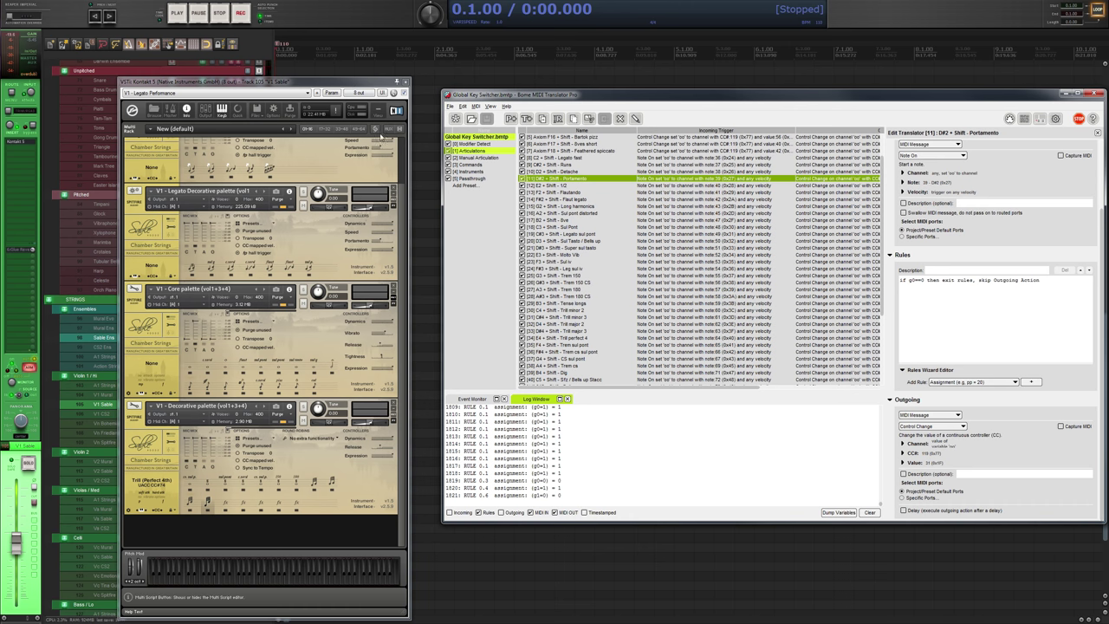
Bring Kontakt forward, open the FlexRouter multi script and view program 24's CC 32 mapping.
left_click(399, 205)
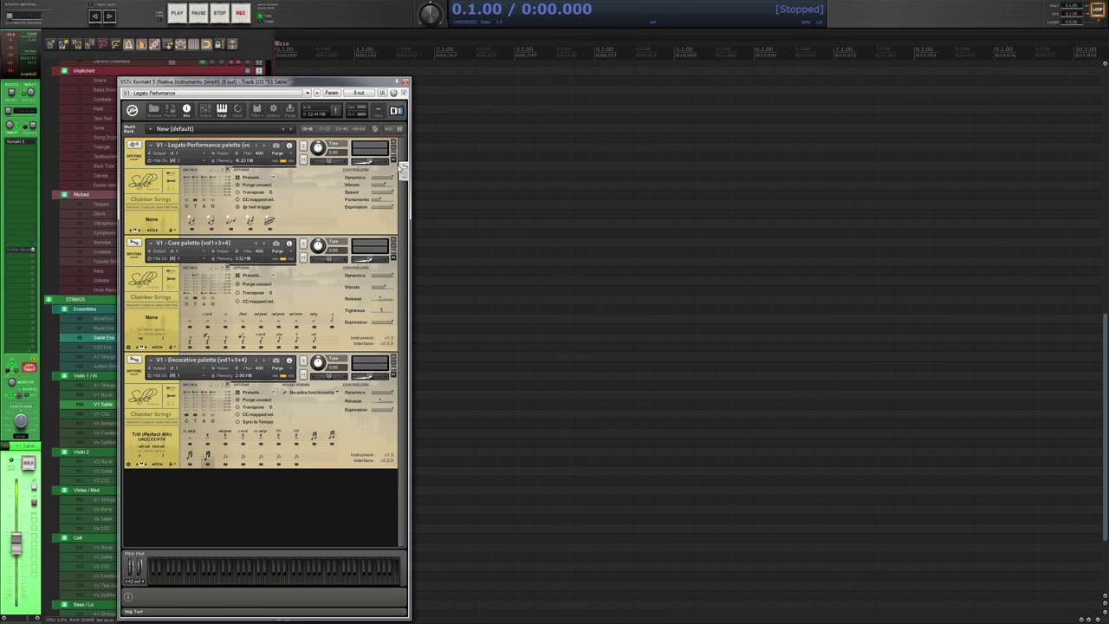
scroll(353, 134, "up", 3)
left_click(374, 129)
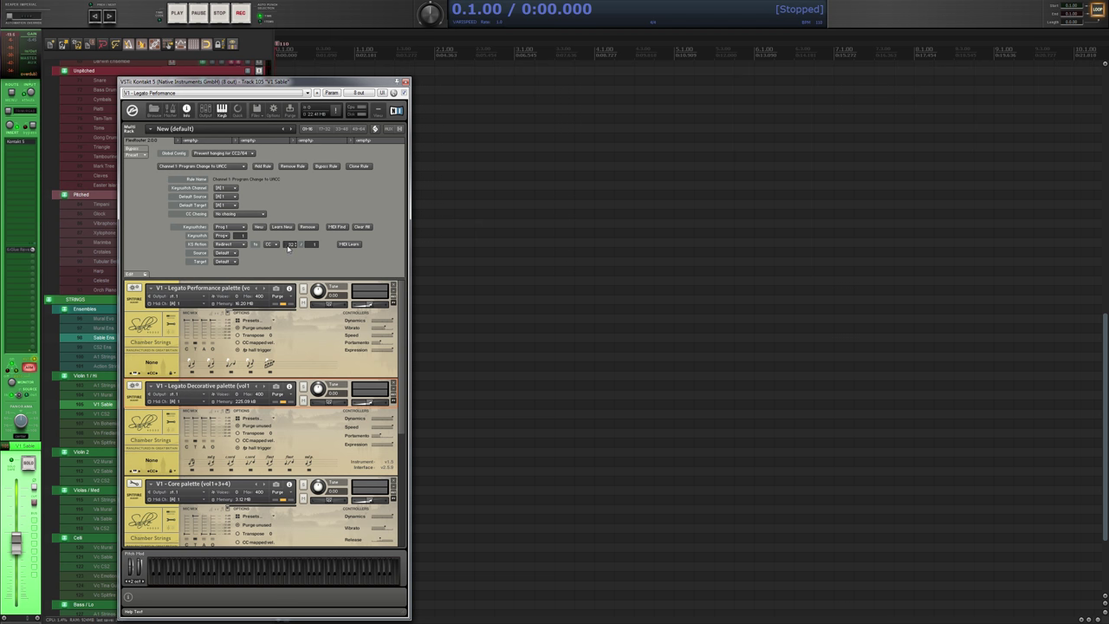
left_click(230, 227)
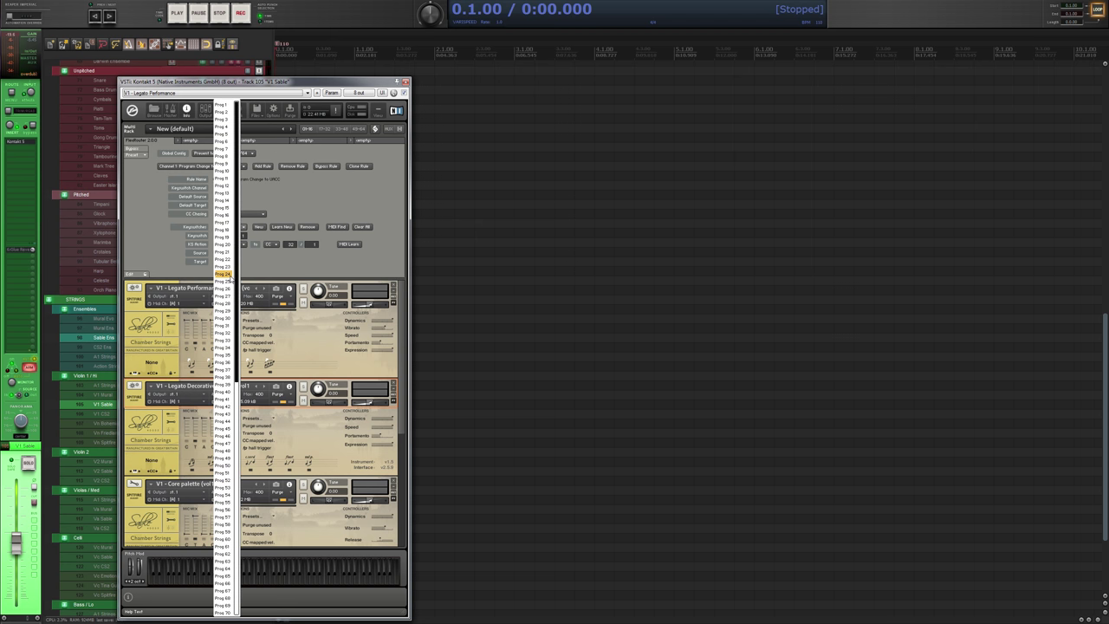
left_click(231, 275)
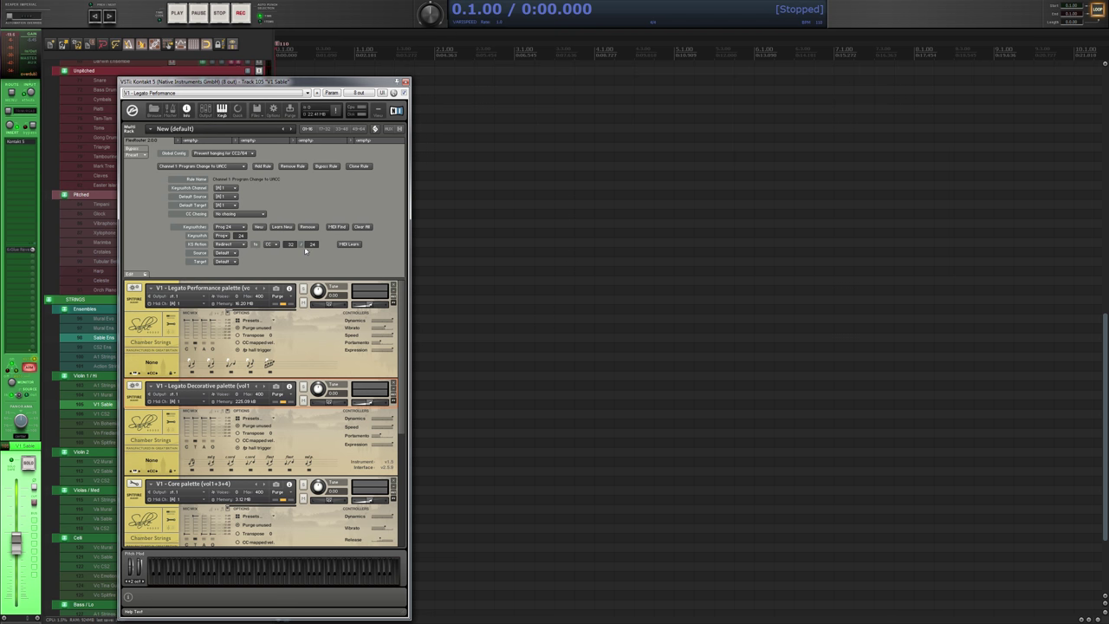
left_click(375, 128)
Switch the FlexRouter rule to Channel 2, then back to Channel 1 Program Change to UACC.
left_click_drag(350, 85, 633, 71)
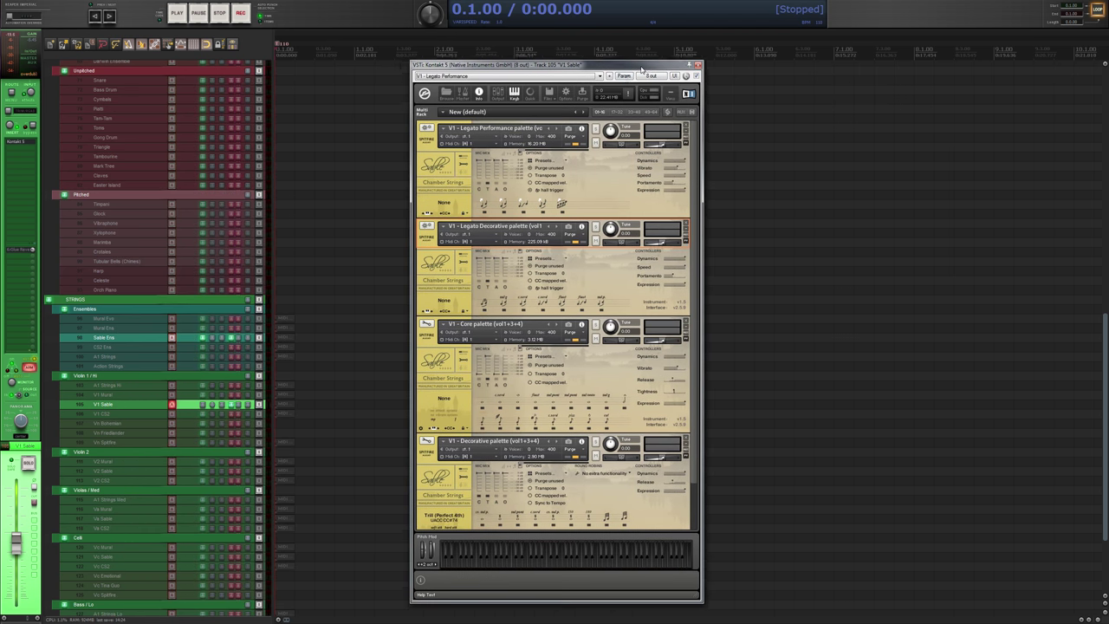
left_click(659, 115)
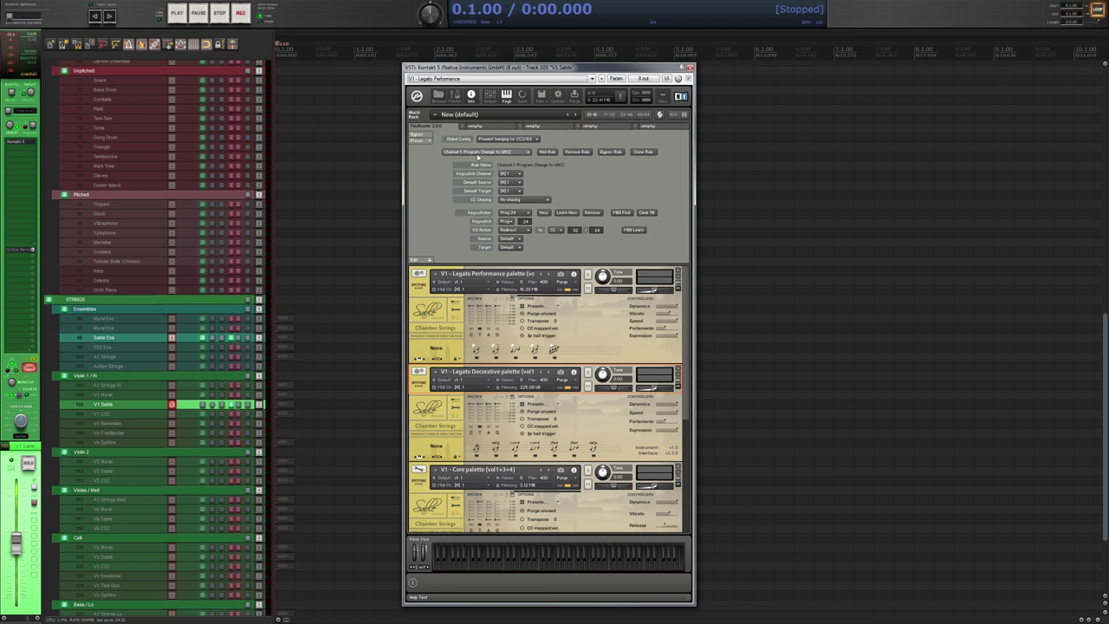
left_click(485, 152)
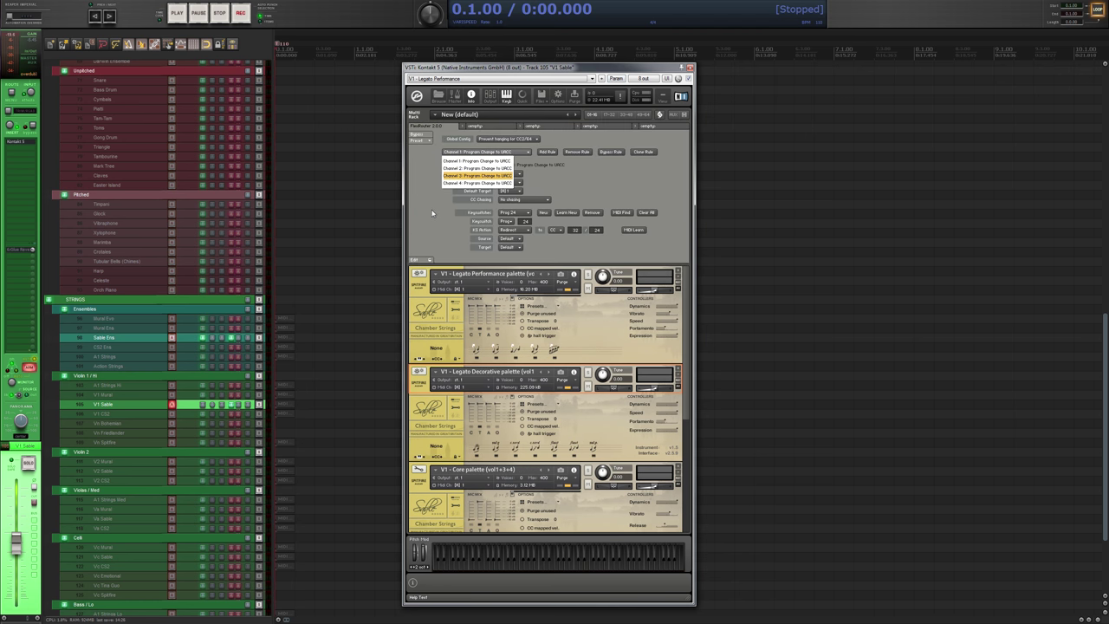
left_click(498, 161)
left_click(498, 152)
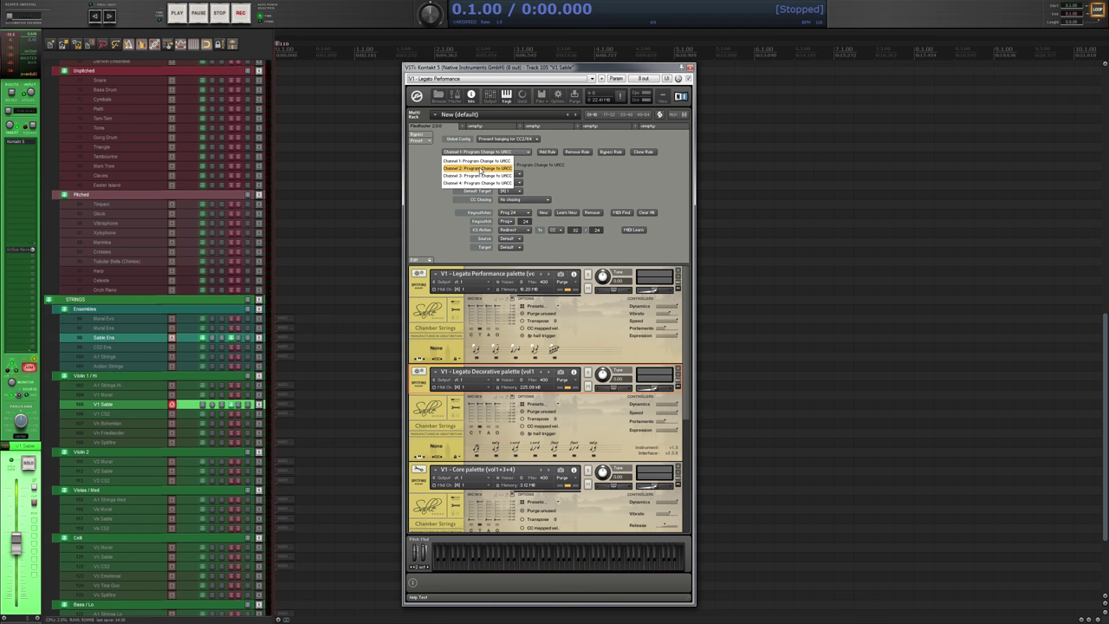
left_click(494, 152)
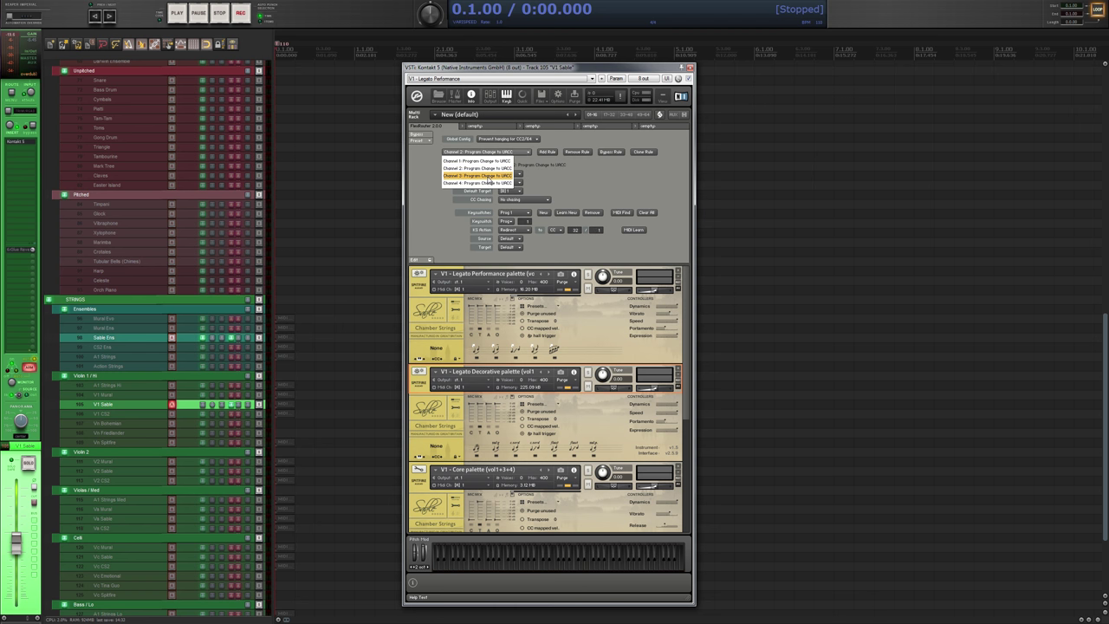
left_click(495, 161)
left_click(486, 161)
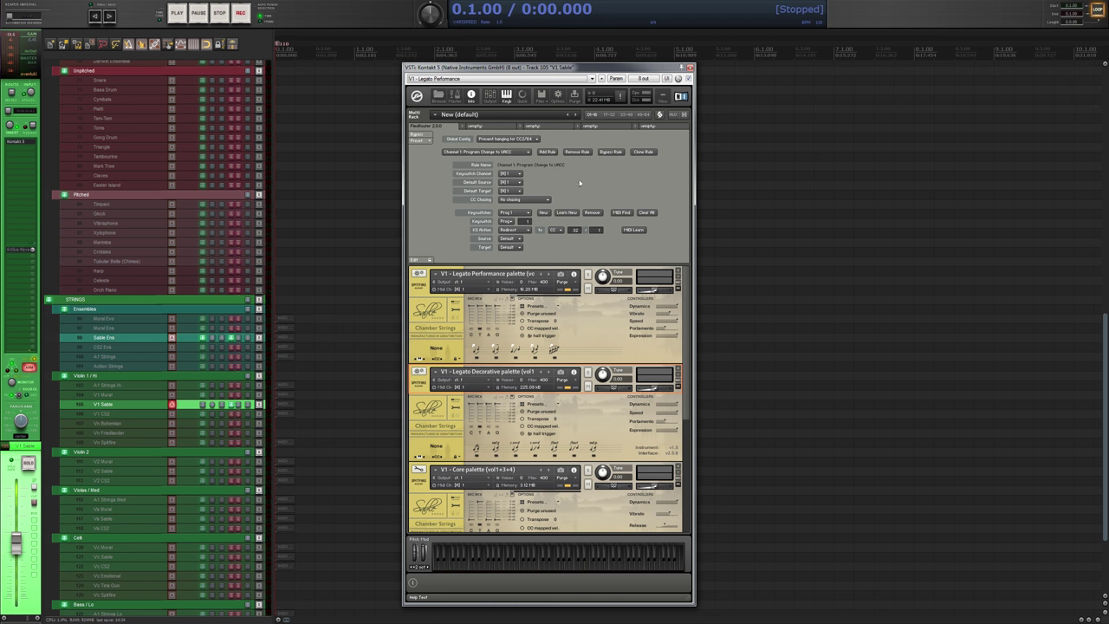
Hide the multi script editor and make Long CS the Core palette's active articulation.
left_click_drag(594, 69, 537, 54)
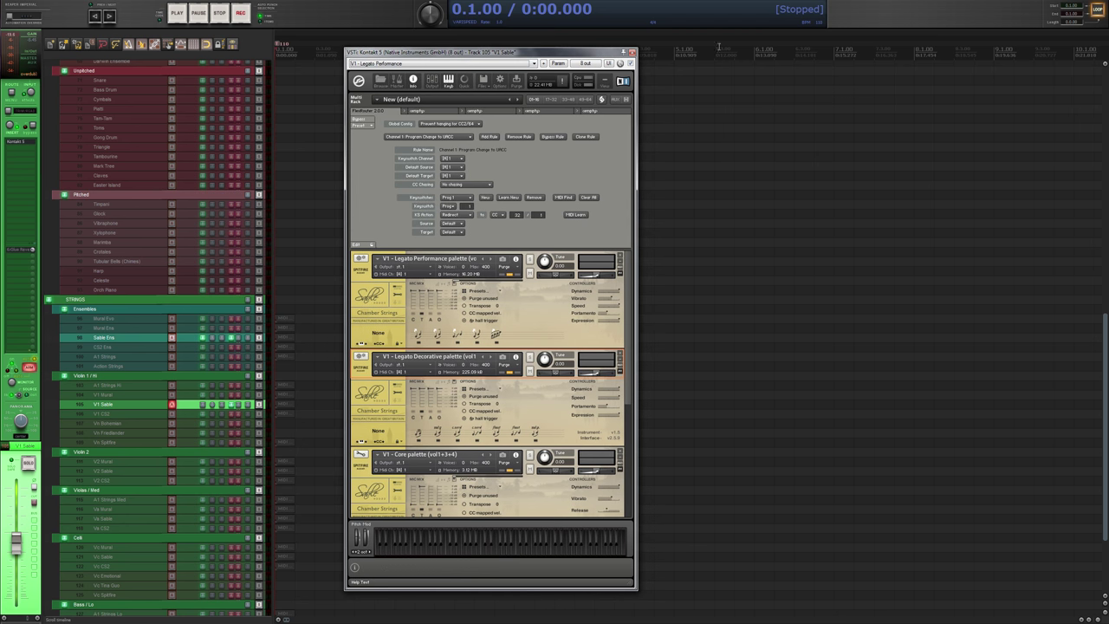
left_click(604, 101)
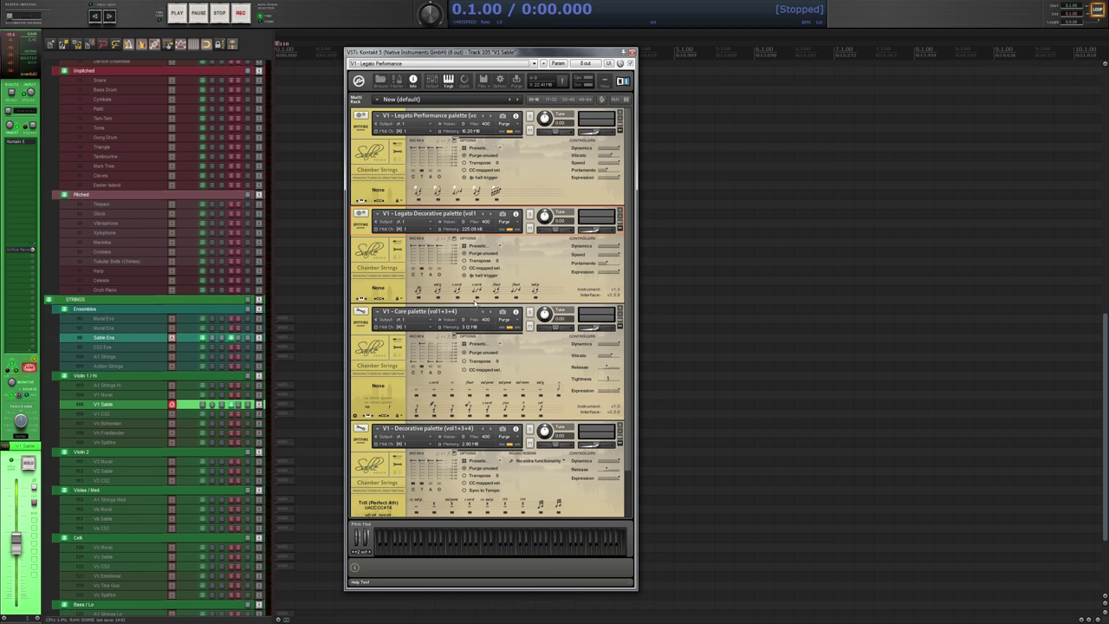
left_click(475, 308)
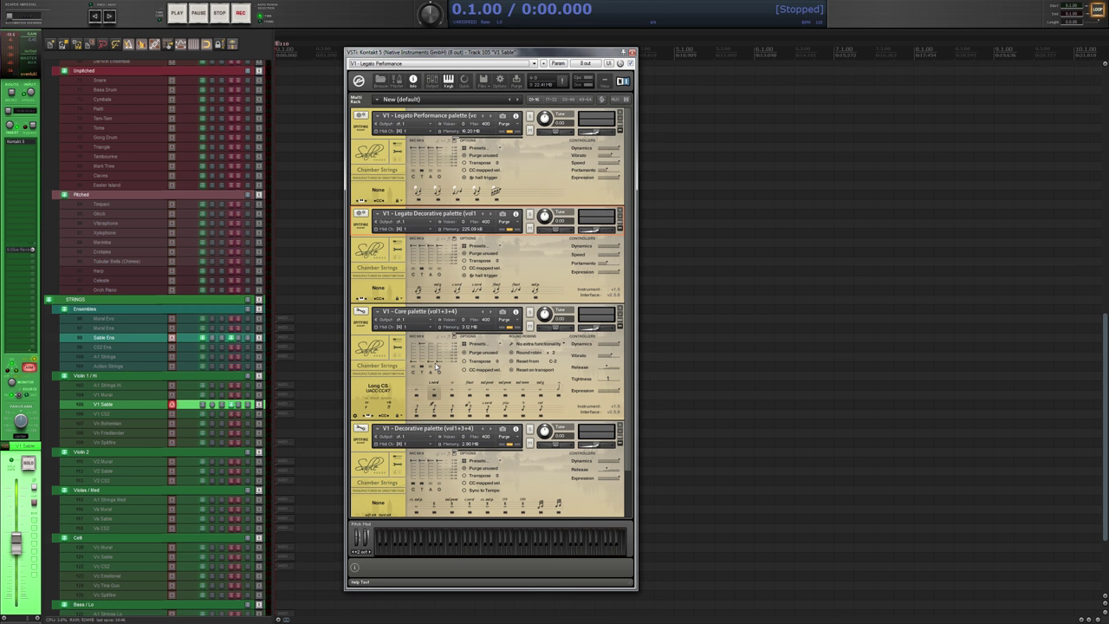
left_click(389, 195)
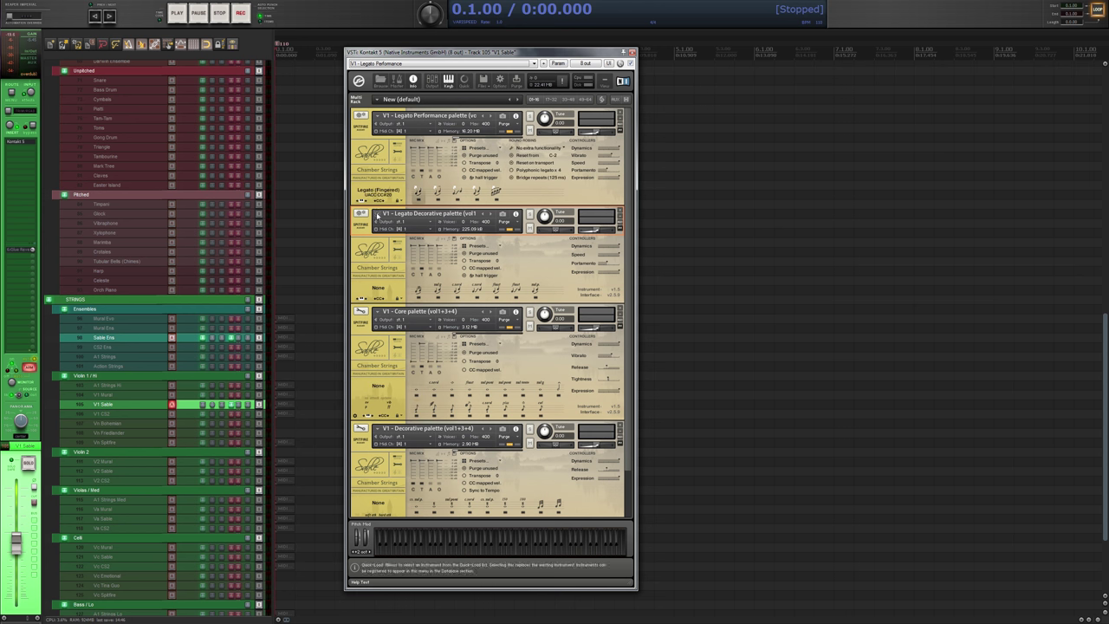
left_click(427, 387)
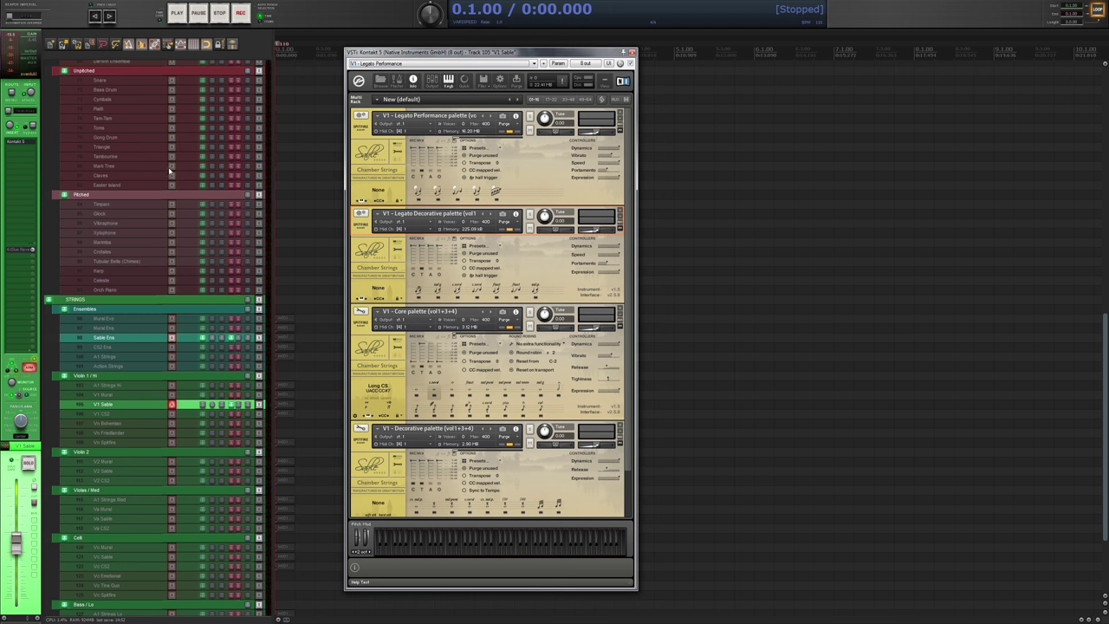
Scroll the track list up to Reeds, Brass and Percussion and close the Kontakt window.
scroll(169, 171, "up", 2)
scroll(165, 173, "up", 2)
scroll(160, 174, "up", 2)
scroll(156, 185, "up", 2)
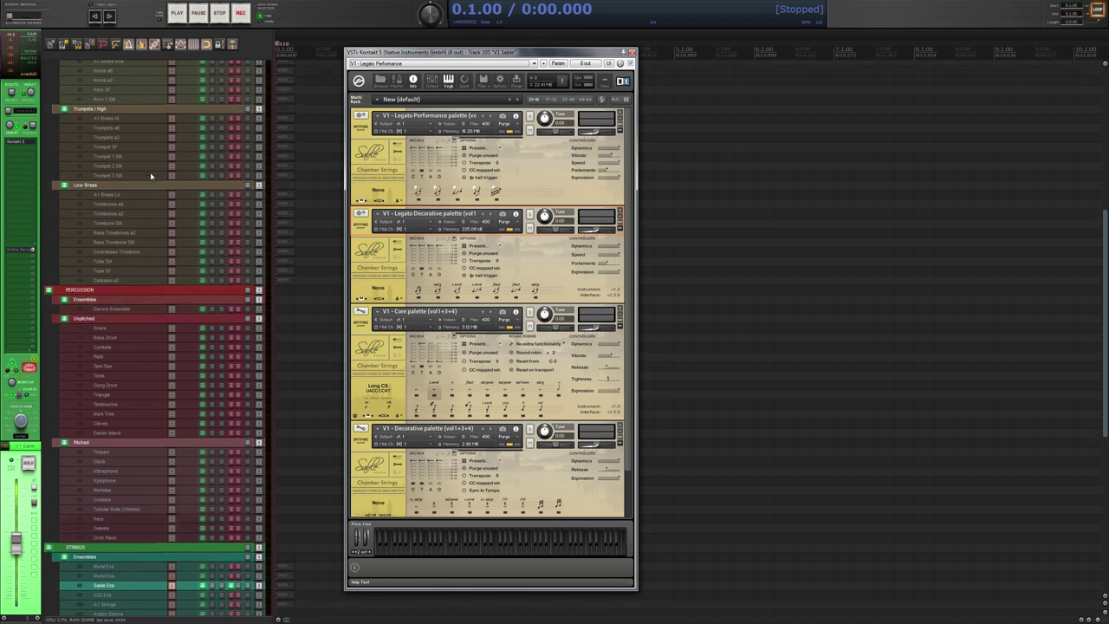
scroll(151, 176, "up", 2)
scroll(147, 174, "up", 2)
scroll(144, 173, "up", 2)
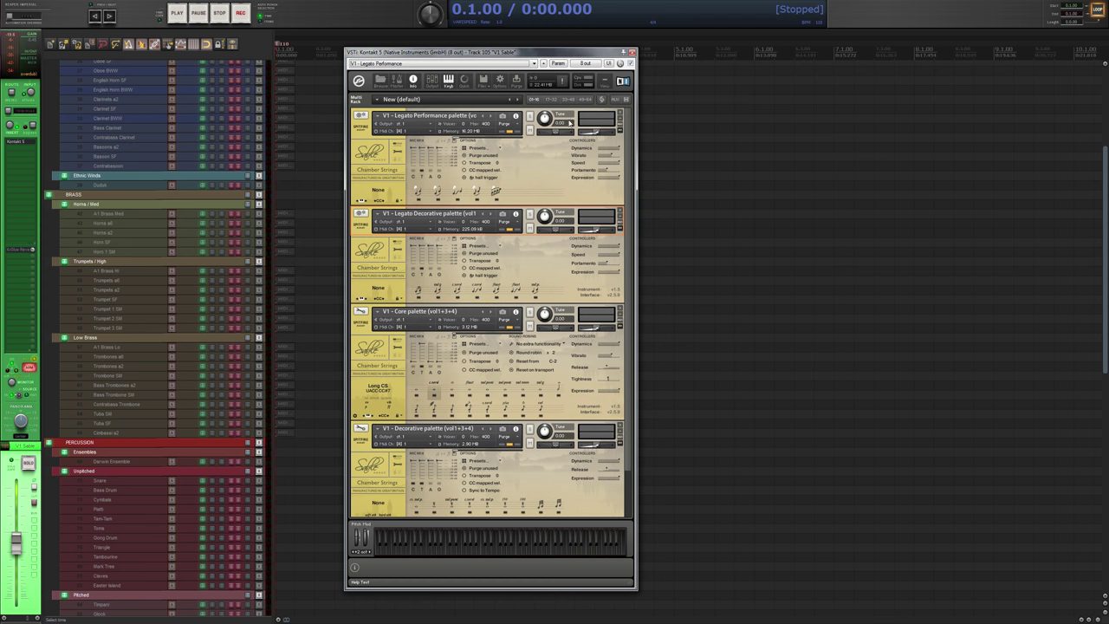
left_click(631, 53)
Scroll up to the Flute SF track and open its MIDI item in the MIDI editor.
scroll(153, 180, "up", 2)
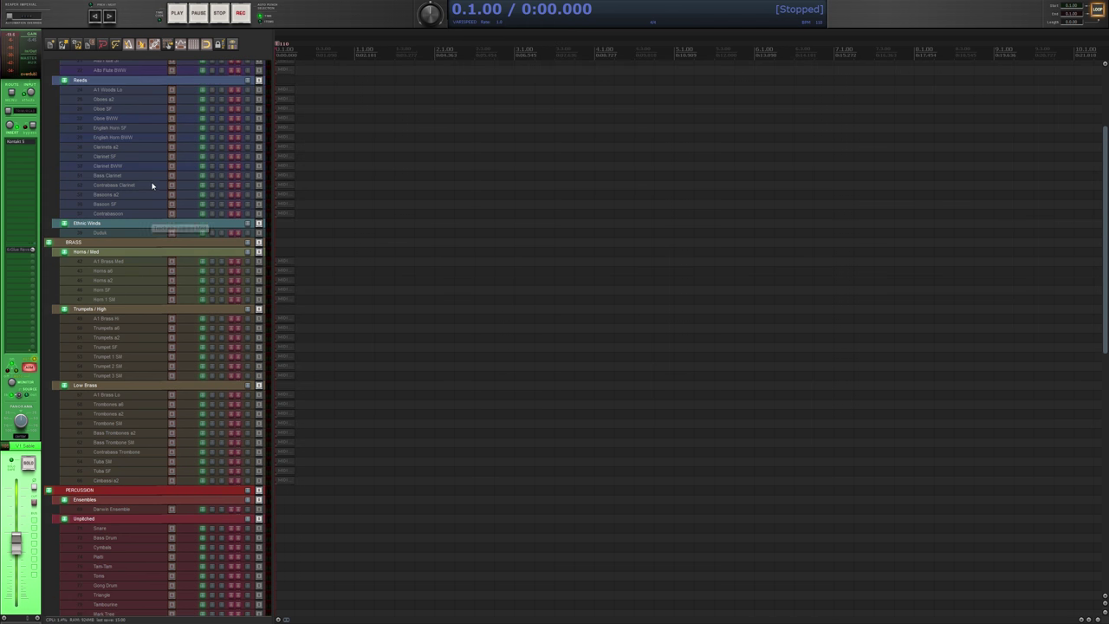
scroll(154, 188, "up", 2)
scroll(132, 139, "up", 3)
scroll(133, 139, "up", 2)
left_click(149, 169)
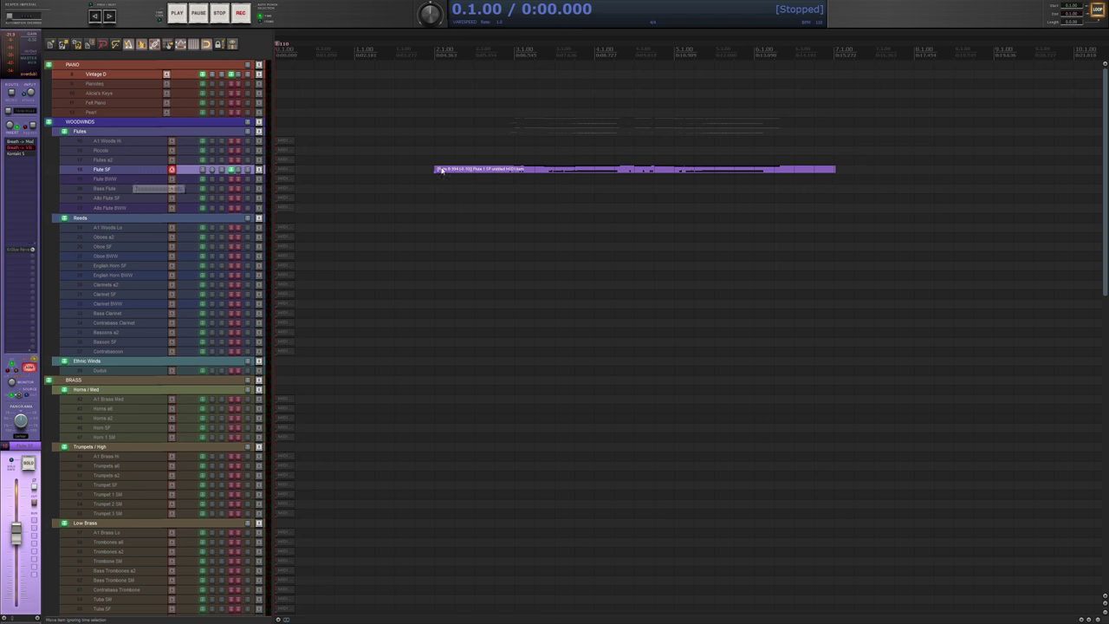
double_click(523, 170)
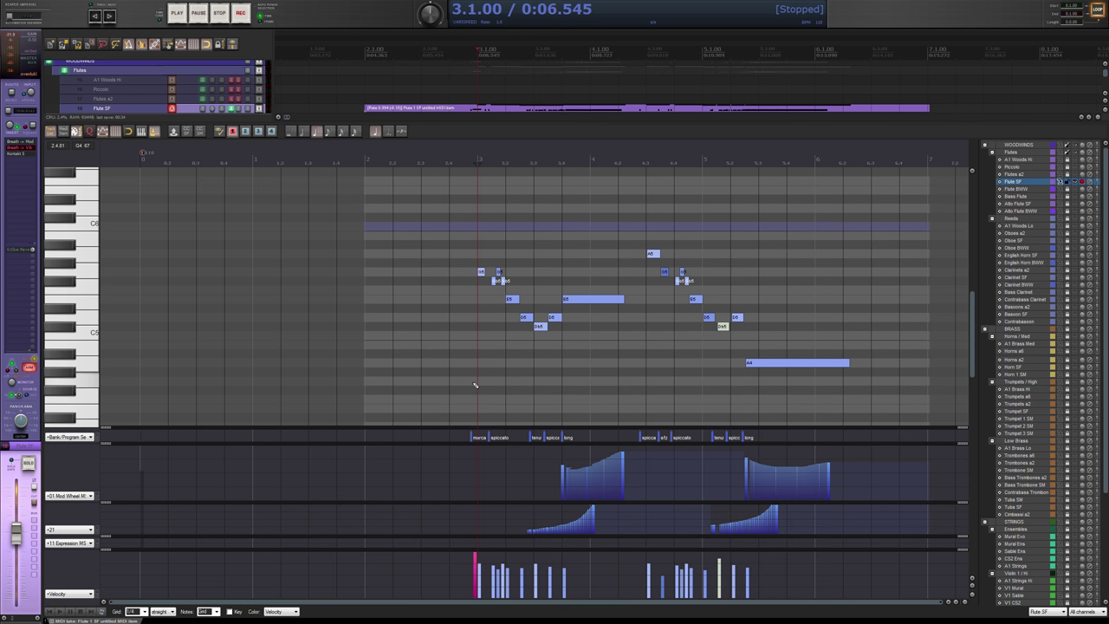
left_click(470, 161)
key("space")
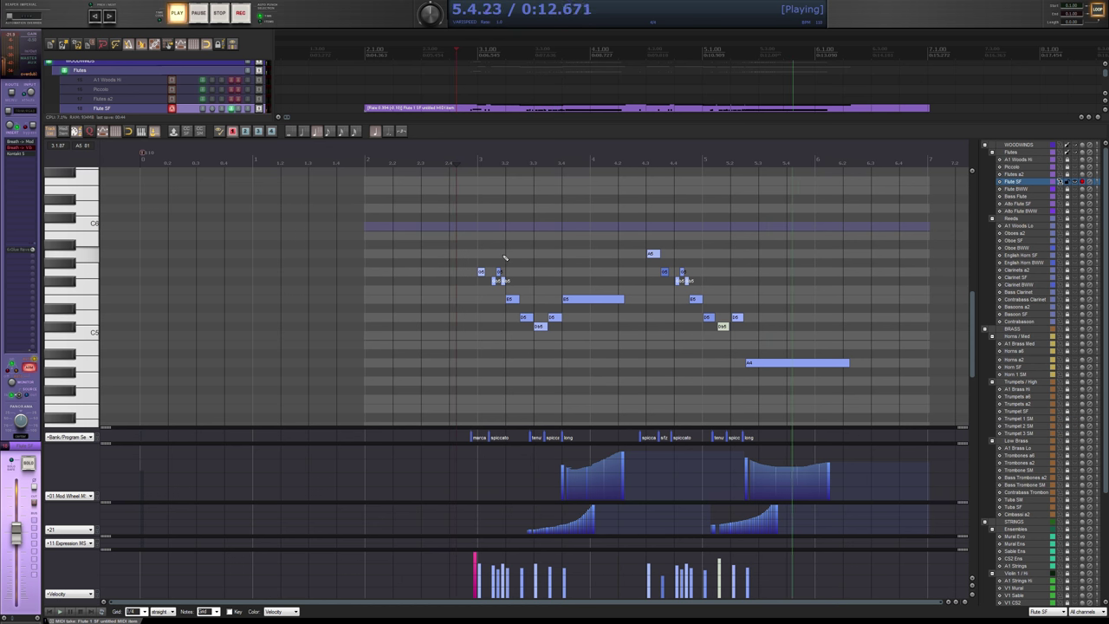
key("space")
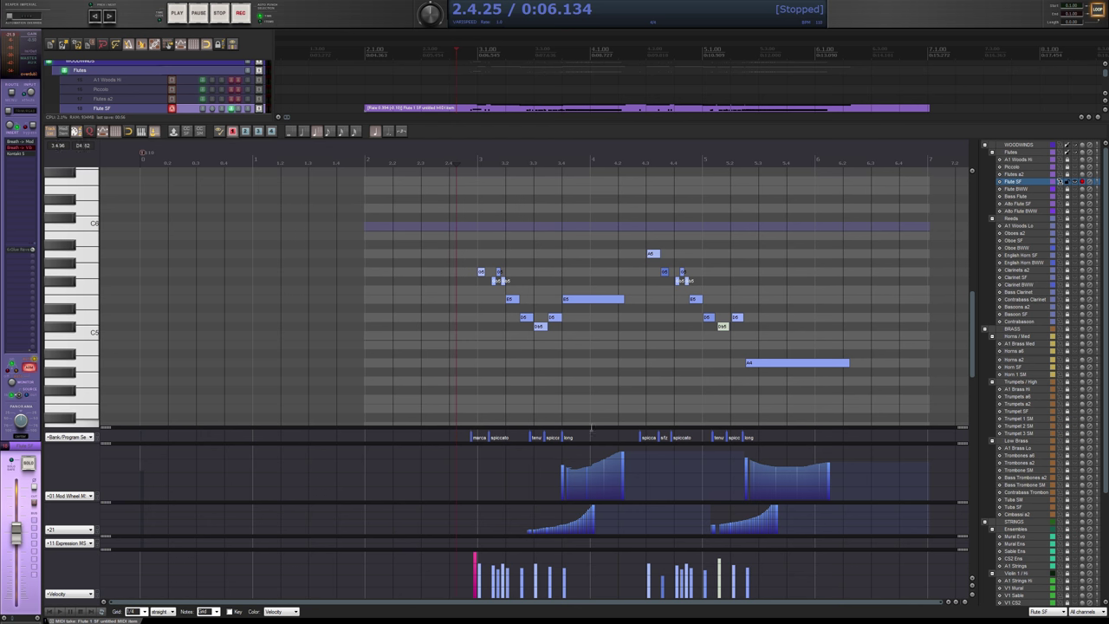
Keep the flute's last articulation event as long and insert a dig program change near bar 6.
left_click(744, 439)
key("m")
key("c")
key("ctrl+z")
key("m")
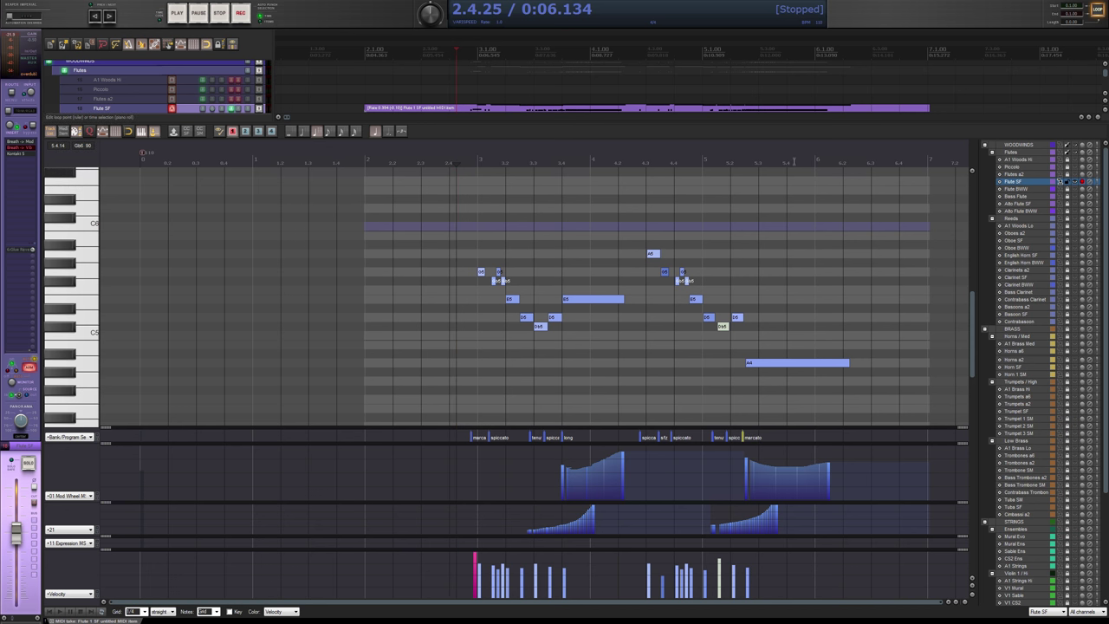
left_click(793, 299)
key("l")
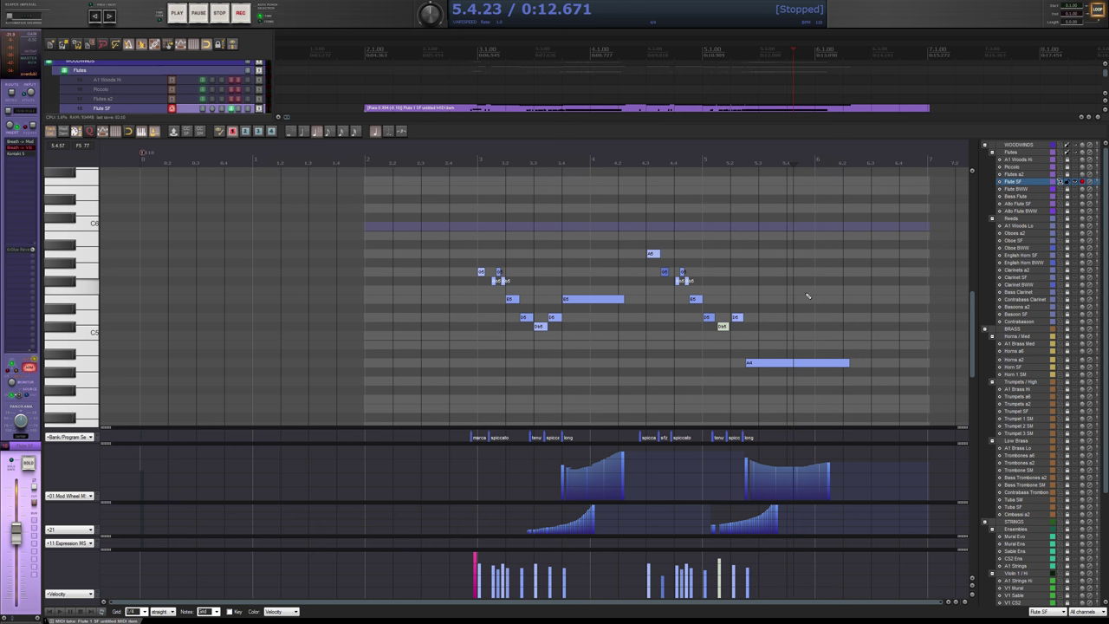
key("d")
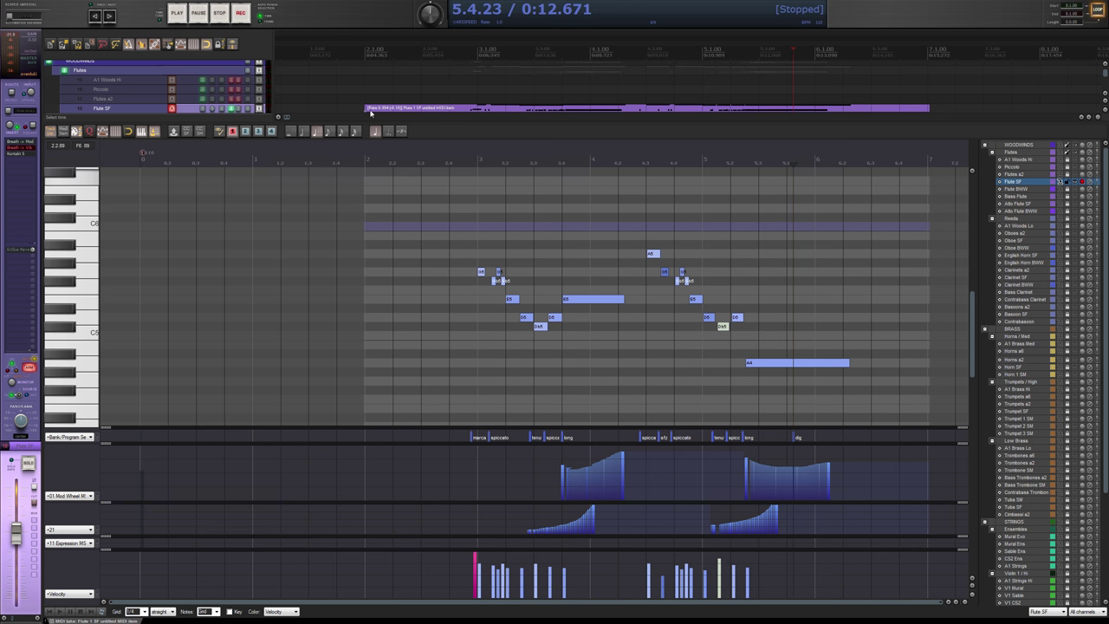
Bring up the Flute SF Kontakt and expand its Multi Script FlexRouter channel rule list.
left_click(211, 108)
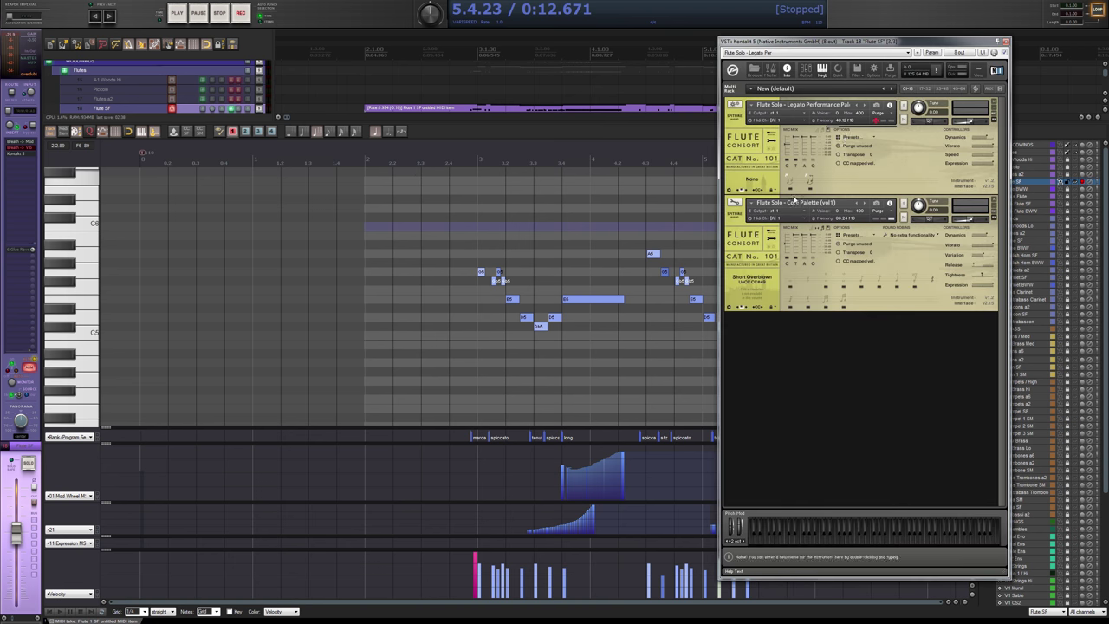
left_click_drag(838, 47, 787, 54)
left_click(918, 94)
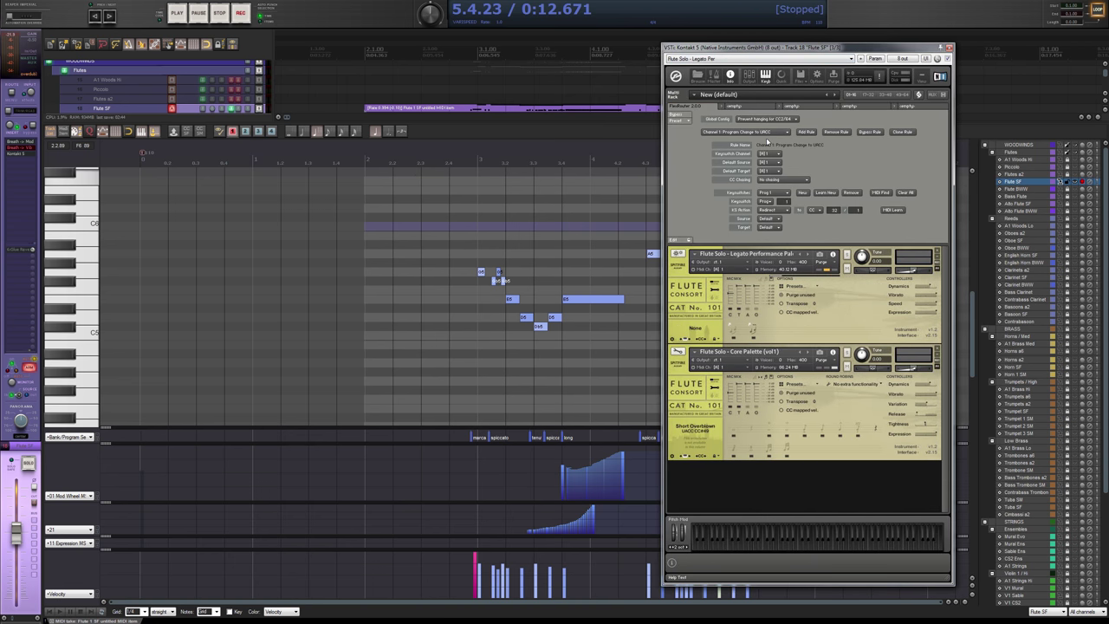
left_click(761, 132)
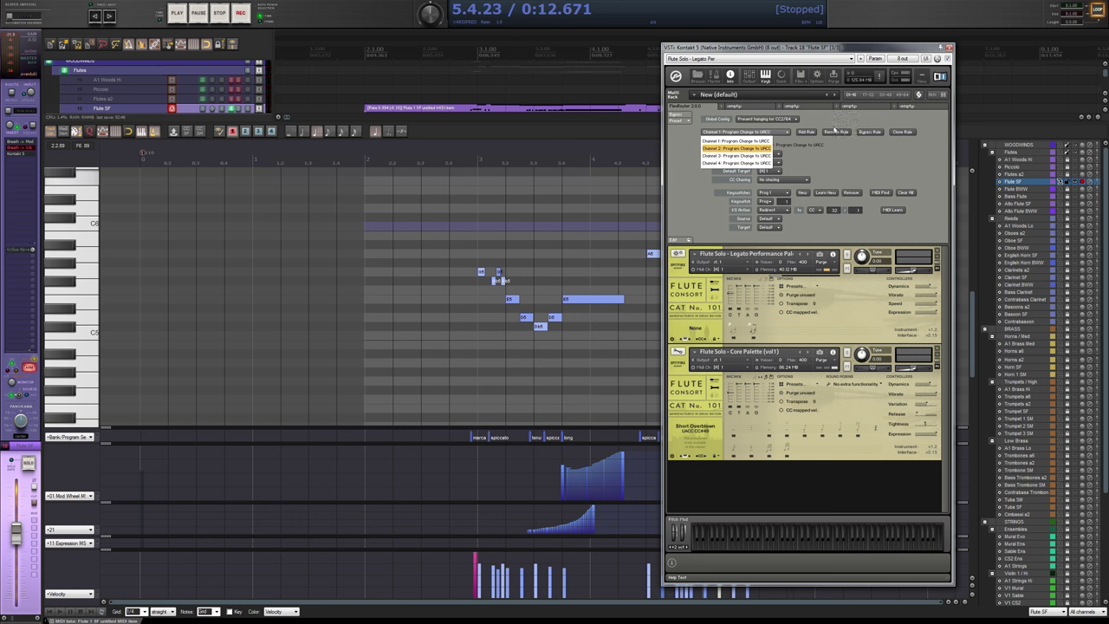
left_click(835, 130)
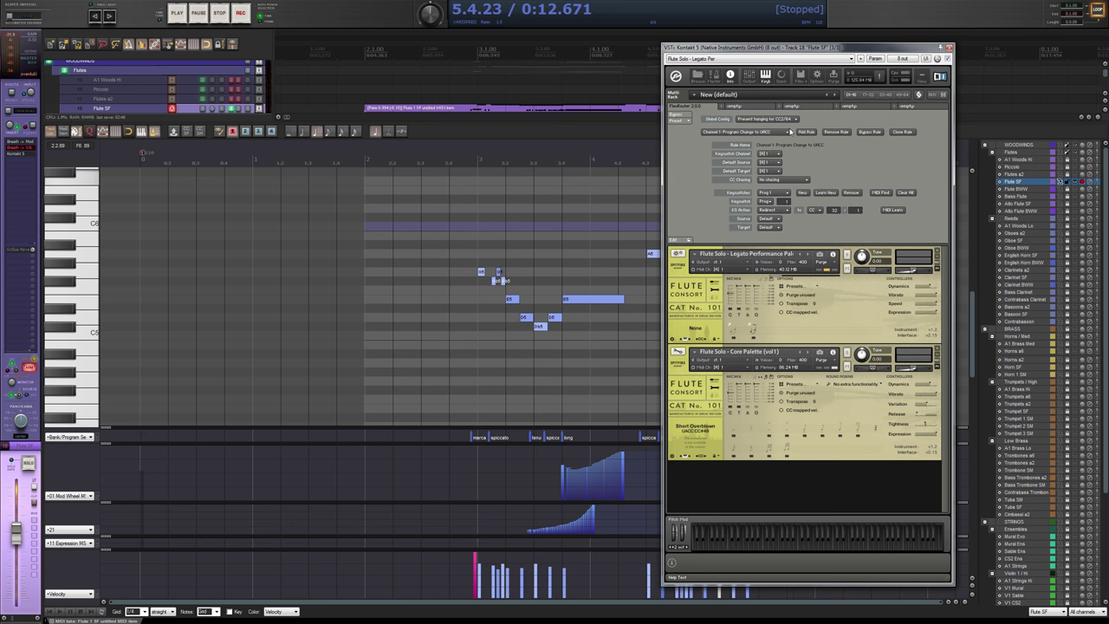
Recheck that the FlexRouter rule stays on Channel 1 to UACC, then collapse the script panel.
left_click(790, 131)
left_click(787, 134)
left_click(736, 132)
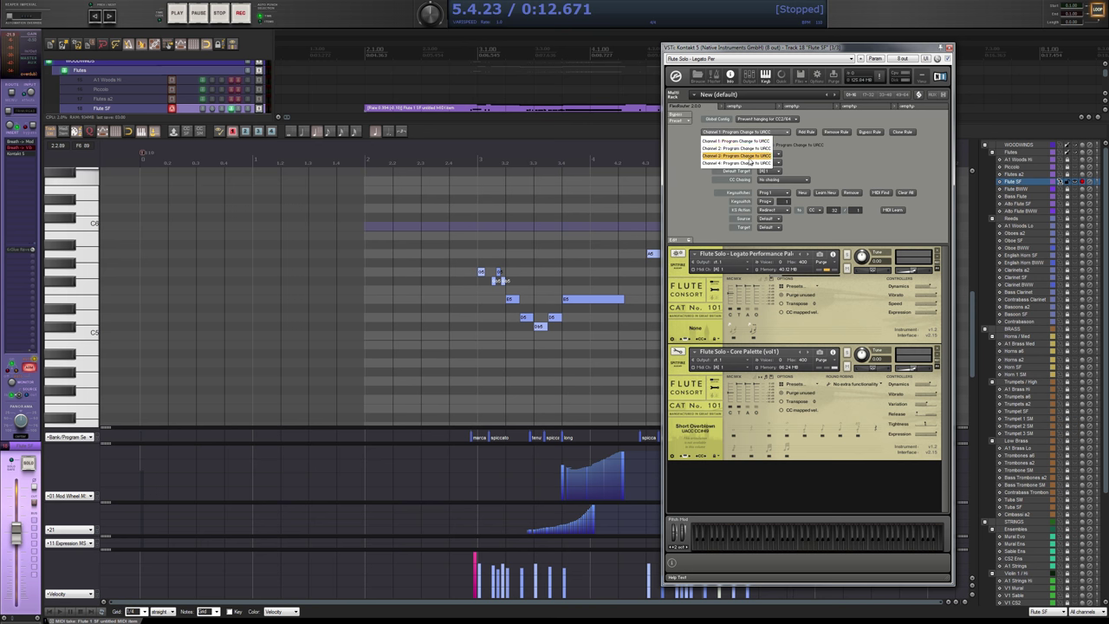
left_click(914, 87)
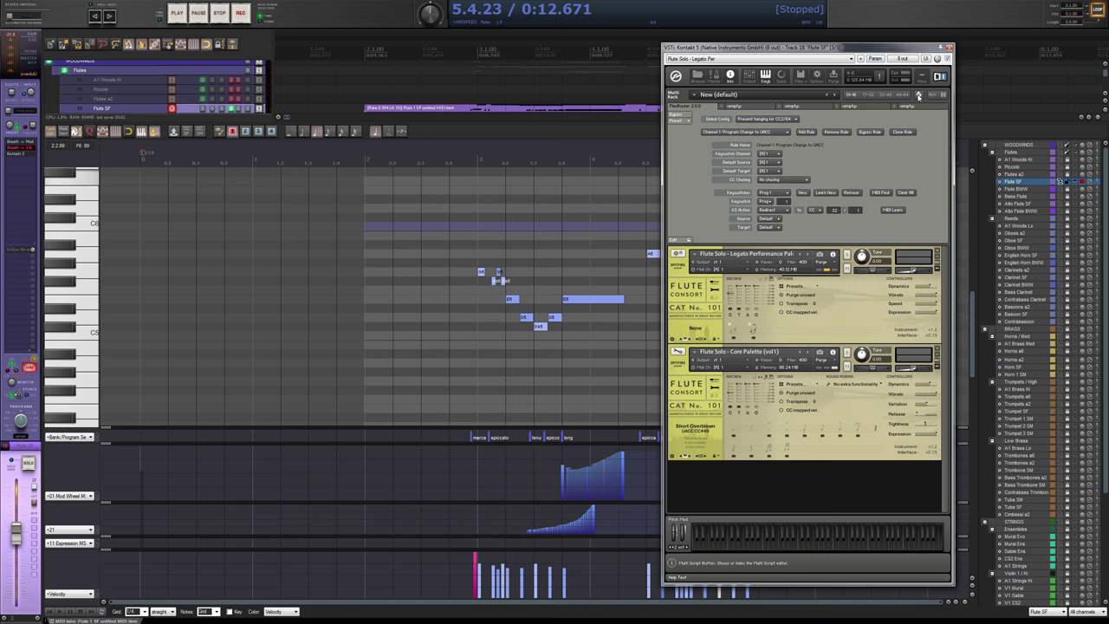
left_click(916, 93)
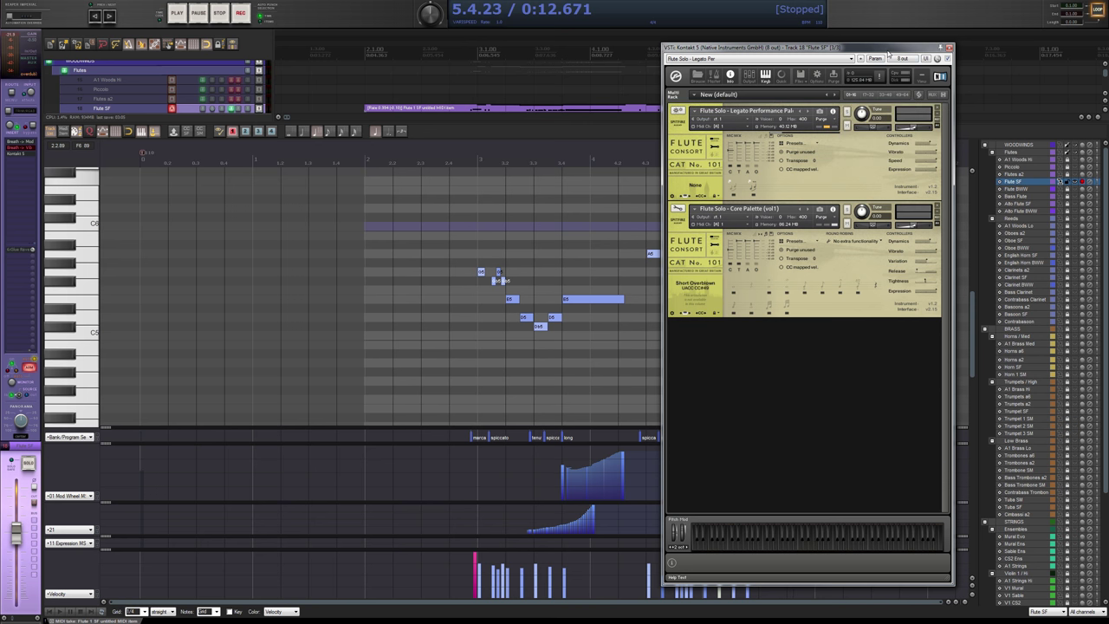
mouse_move(888, 50)
left_mouse_down()
mouse_move(934, 43)
mouse_move(839, 56)
left_mouse_up()
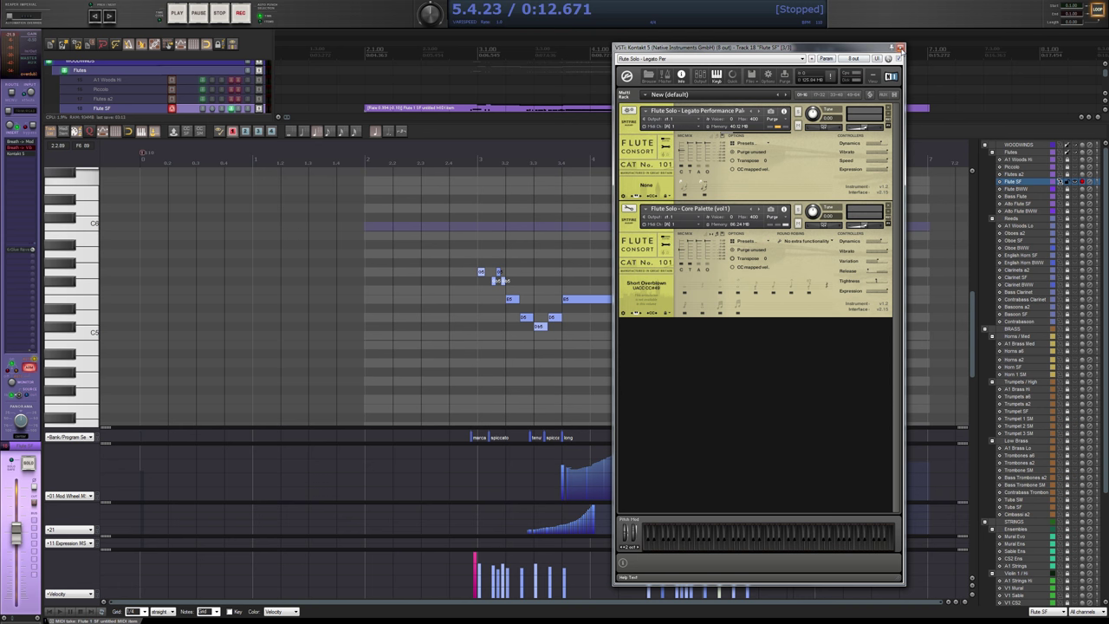
Close the flute's Kontakt window and MIDI editor, scrolling the track list to Strings.
left_click(901, 48)
key("Escape")
scroll(109, 368, "down", 10)
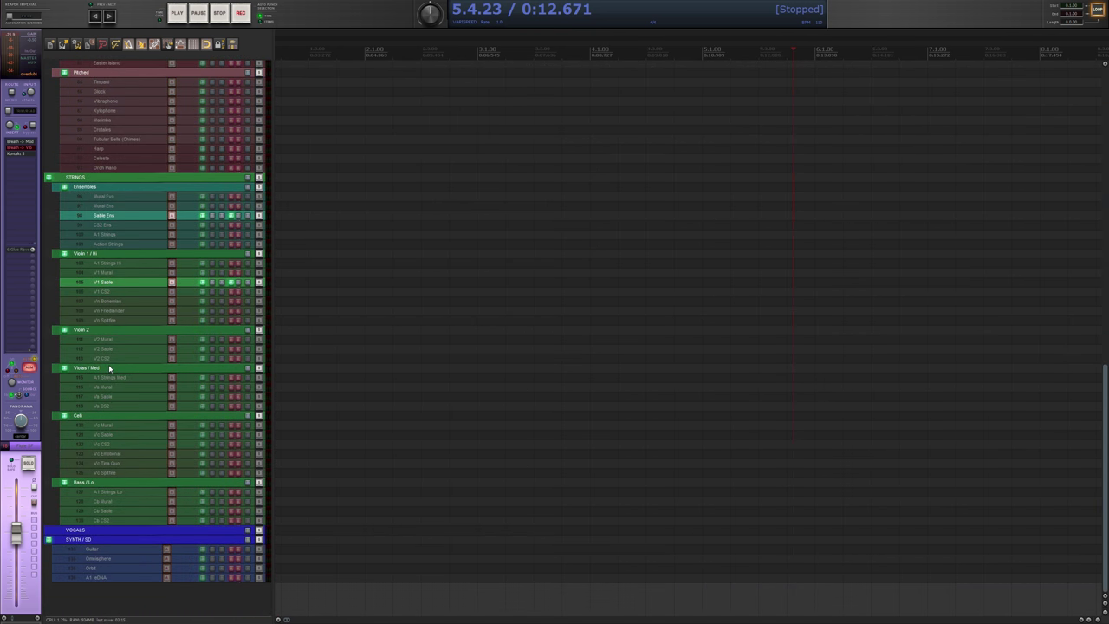
Record-arm V1 Sable and show its Kontakt rack's empty slots 17–32.
left_click(137, 284)
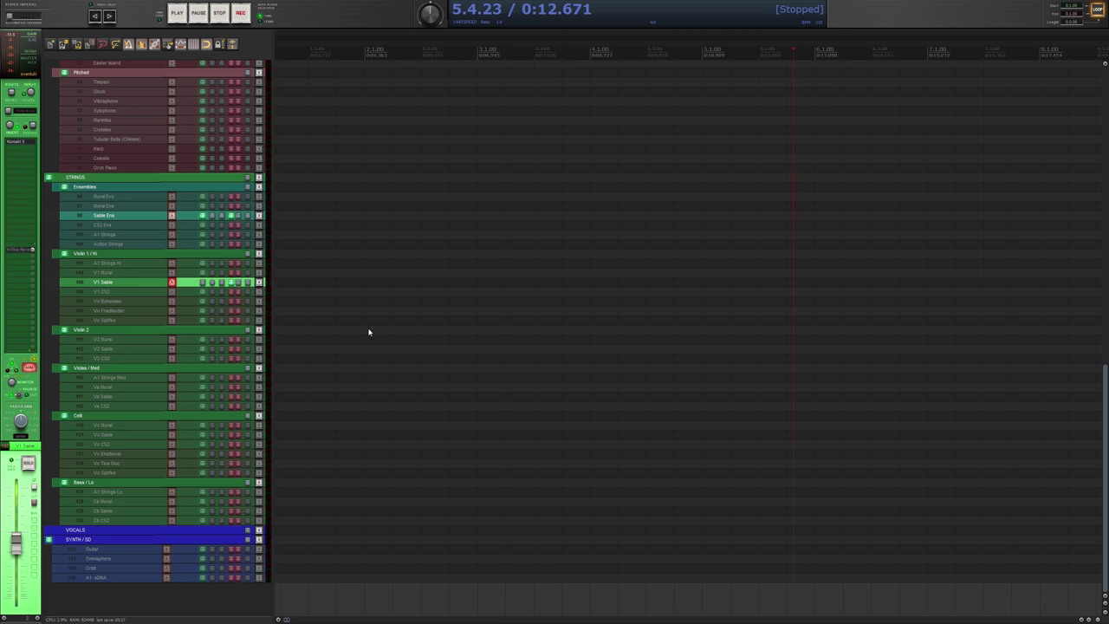
left_click_drag(520, 52, 629, 49)
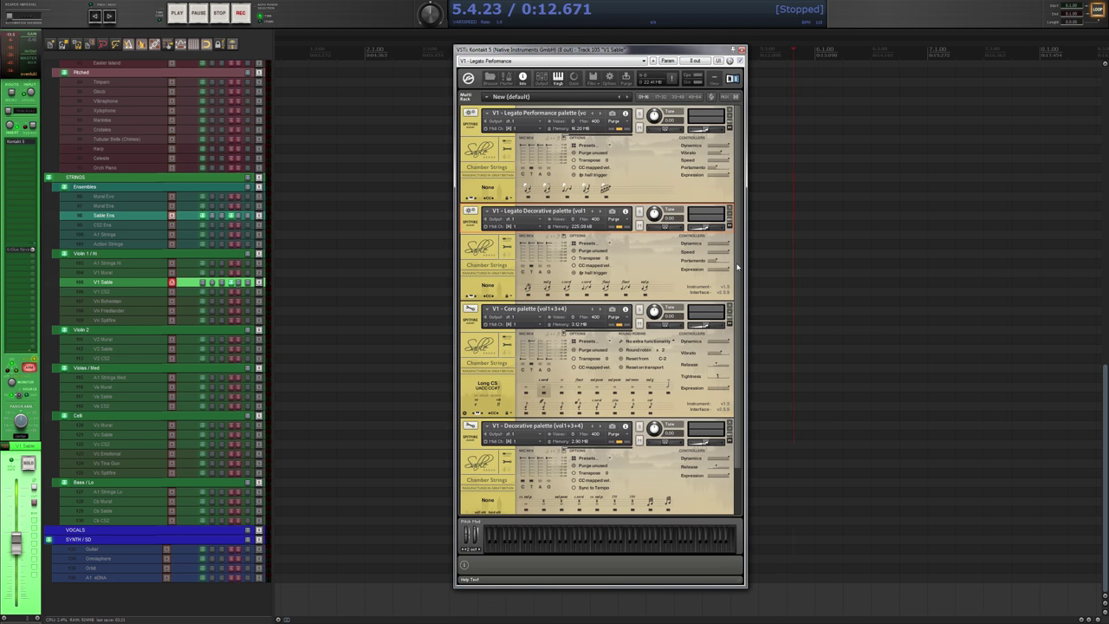
scroll(738, 268, "down", 1)
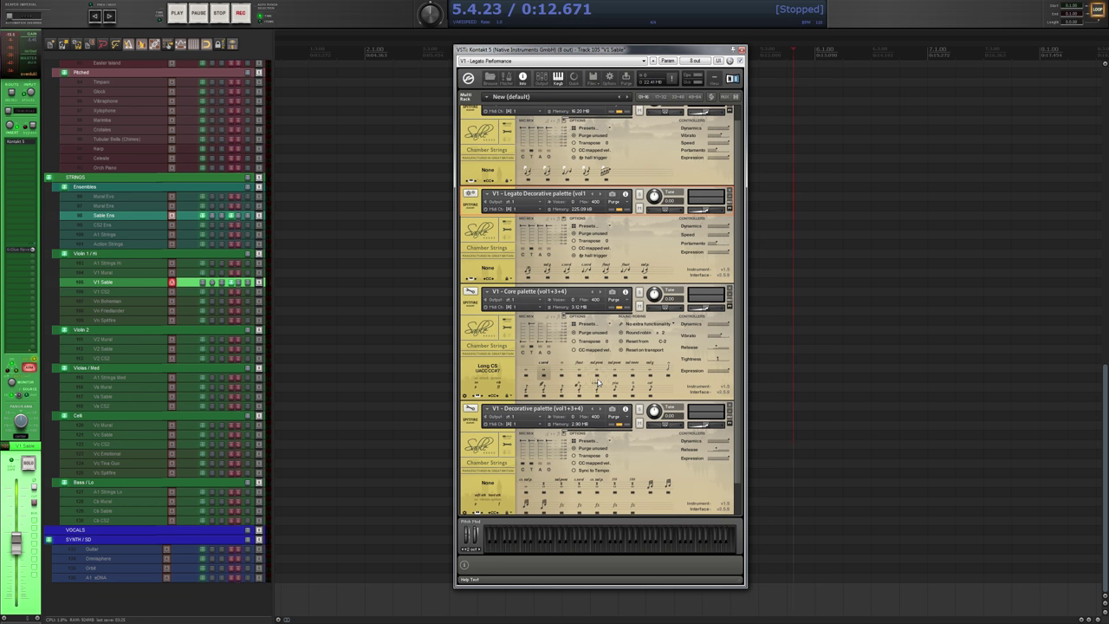
left_click(658, 97)
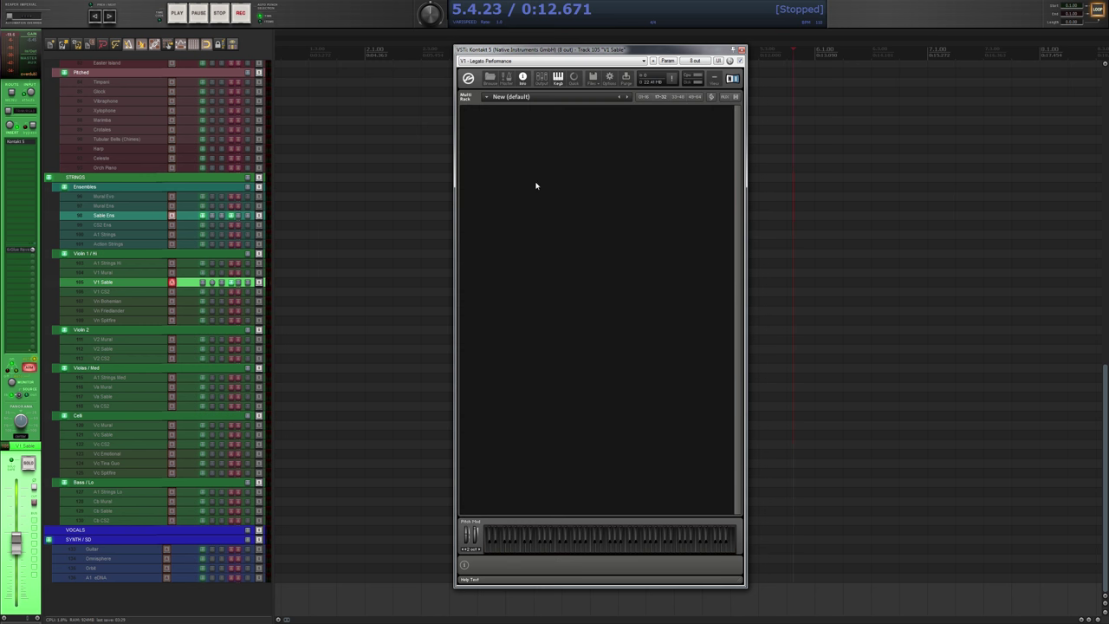
Load V1 - Short Staccato Dig from Quick-Load, set its MIDI channel, and lock articulations to UACC.
left_click(573, 78)
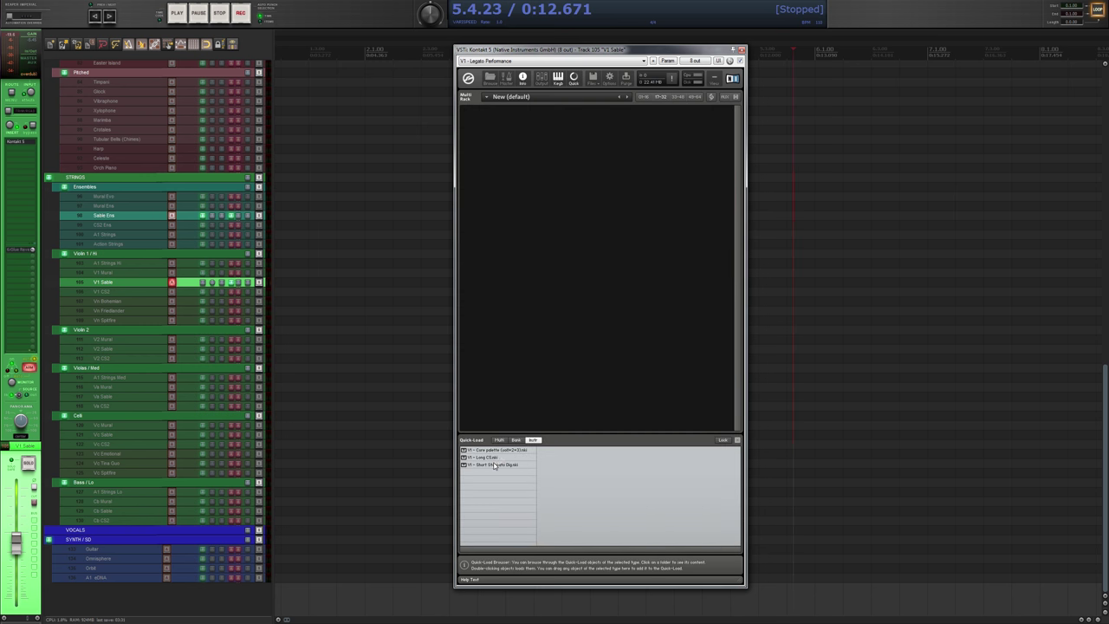
left_click_drag(495, 466, 602, 287)
left_click(513, 128)
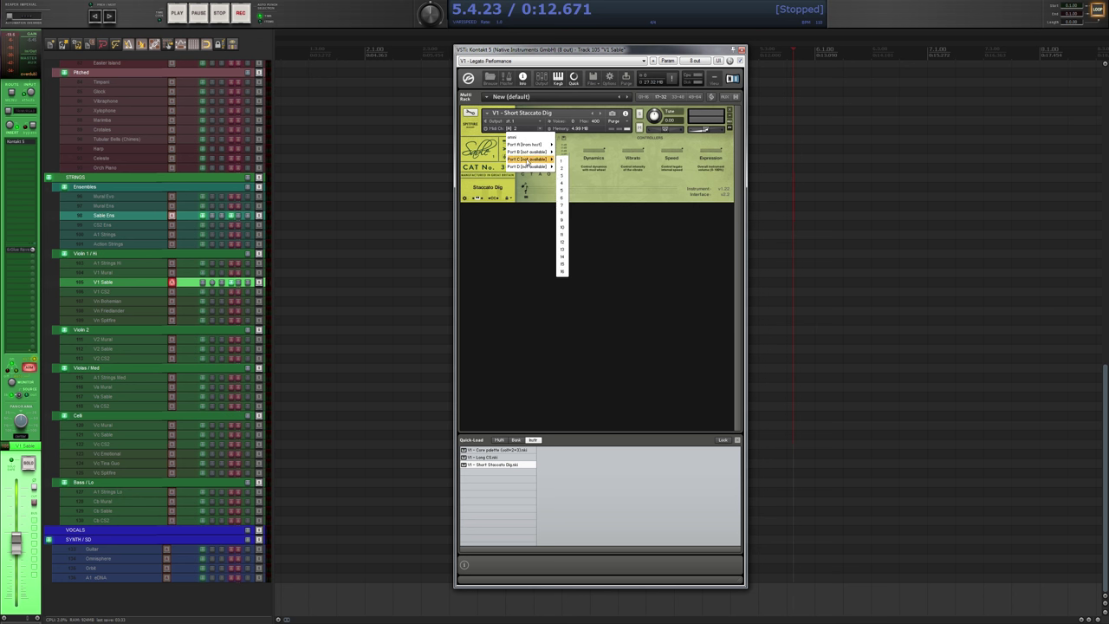
mouse_move(528, 151)
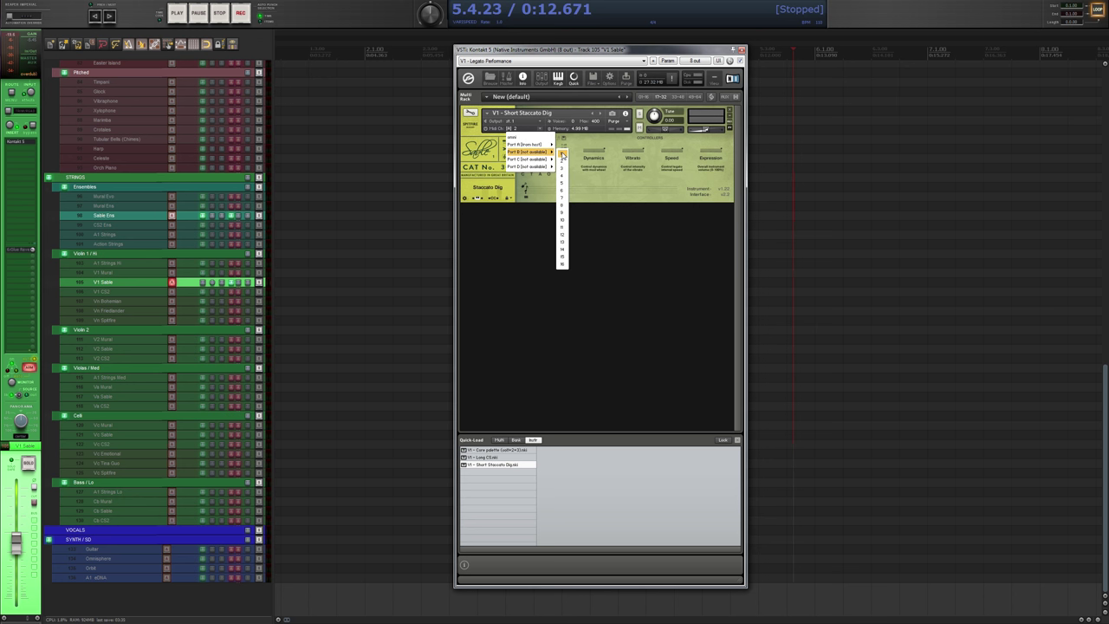
left_click(562, 154)
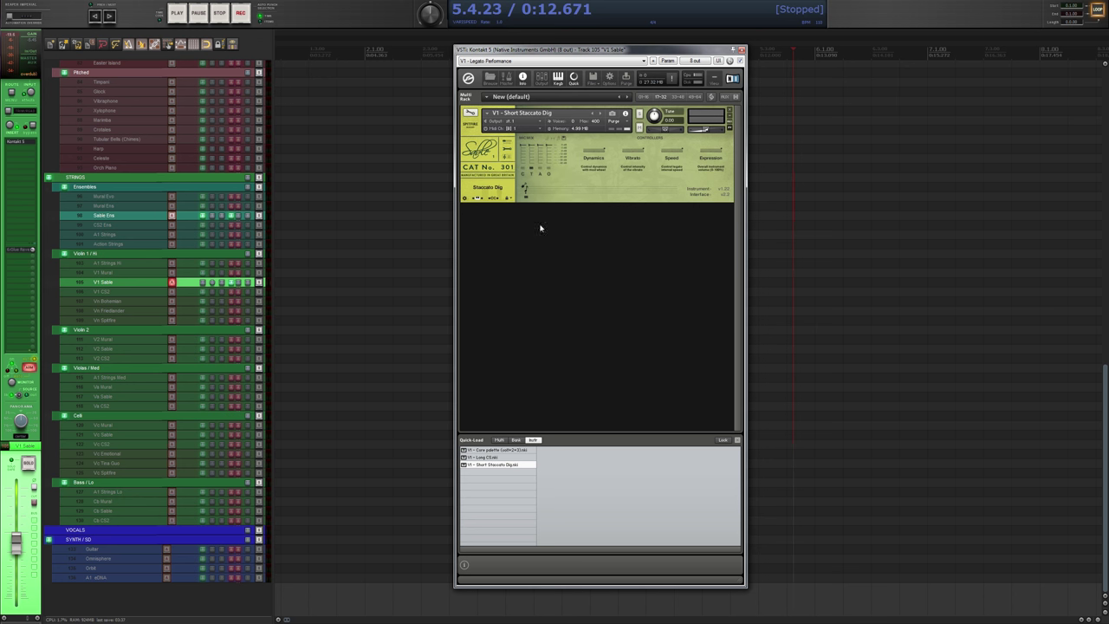
key("F7")
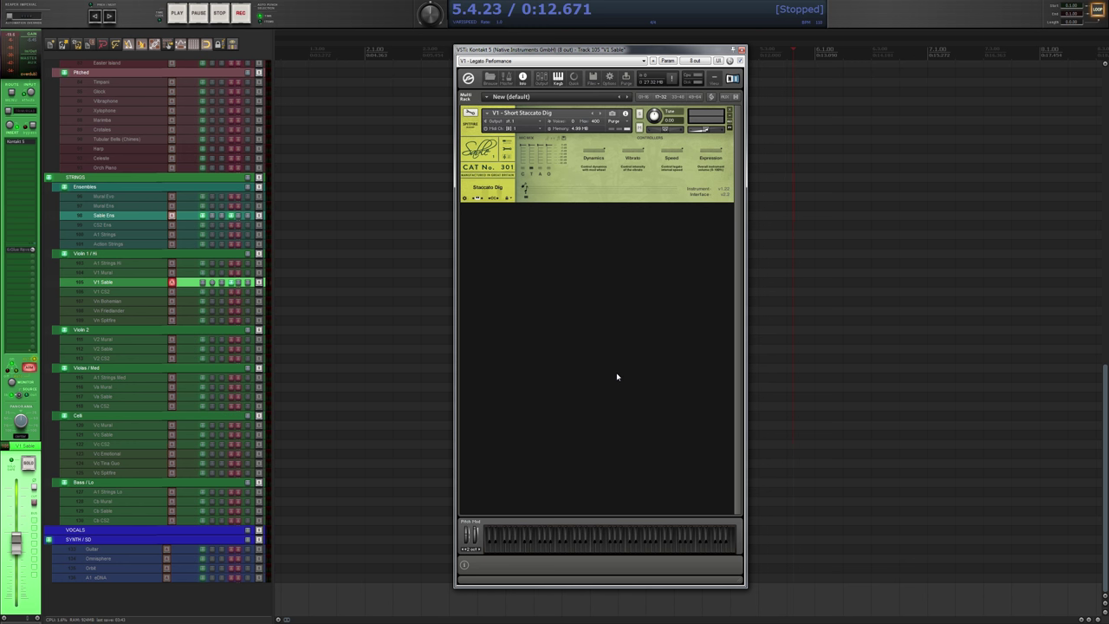
left_click(509, 198)
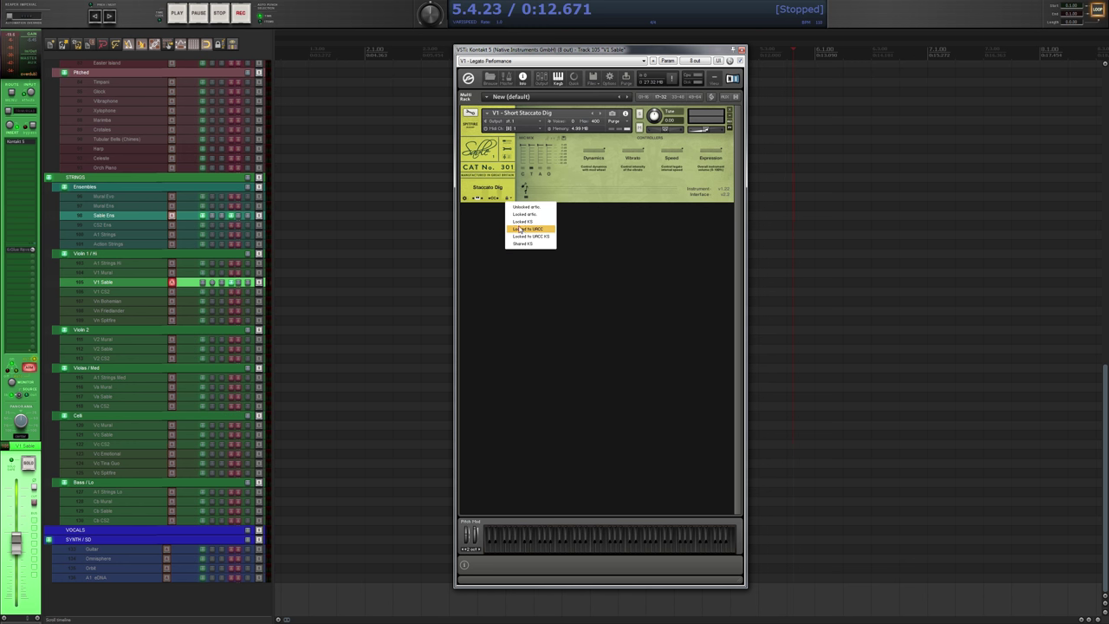
left_click(522, 229)
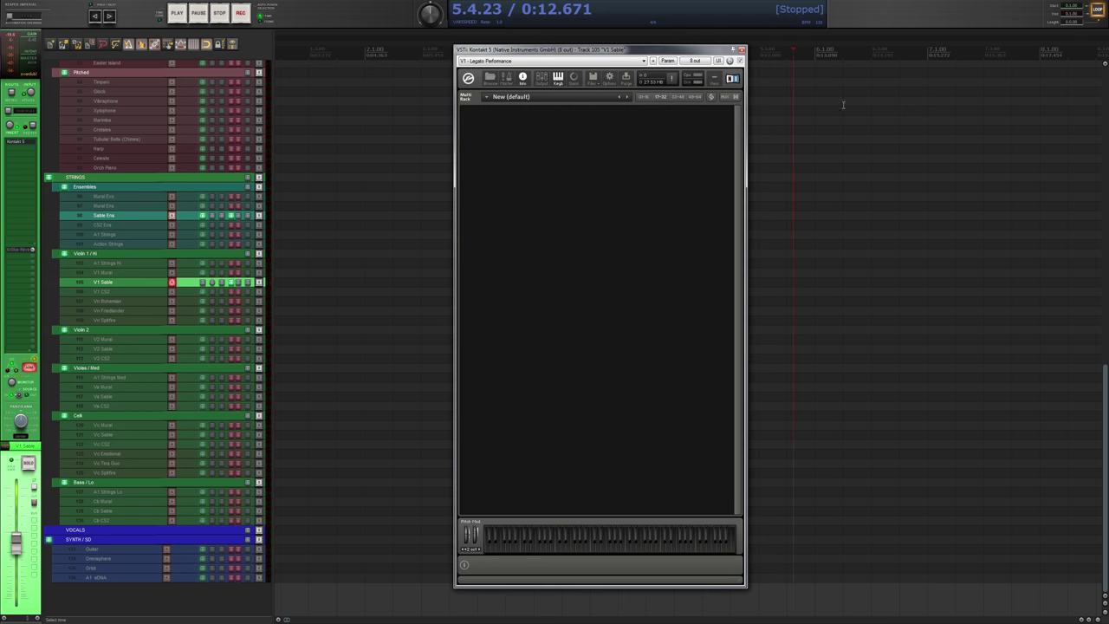
Switch the V1 Sable Kontakt rack to the 1-16 page showing the four Sable patches.
left_click(642, 96)
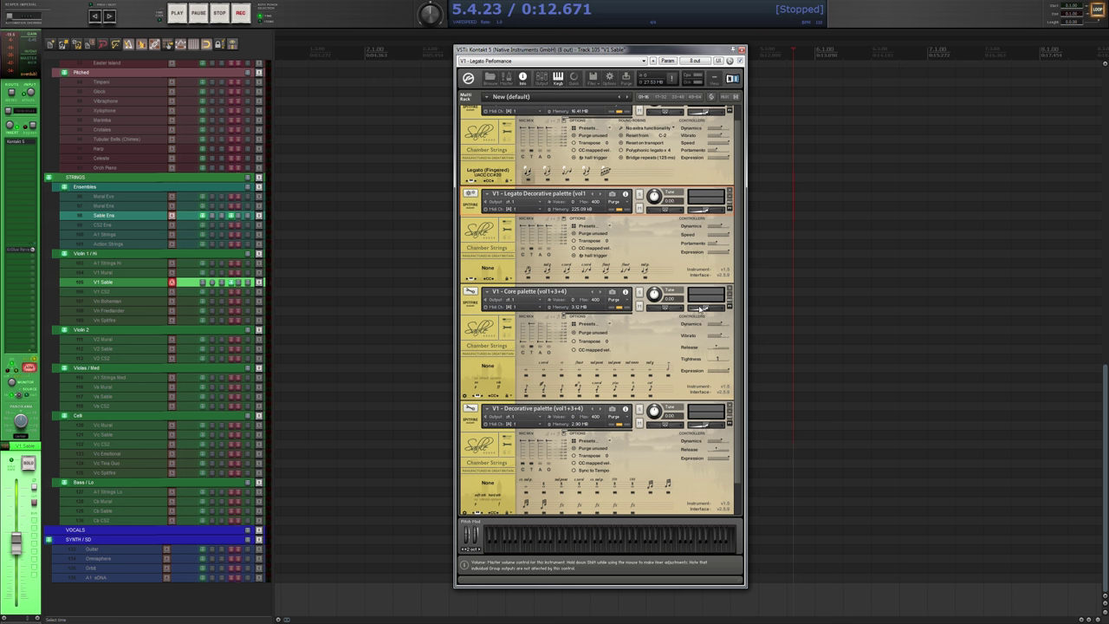